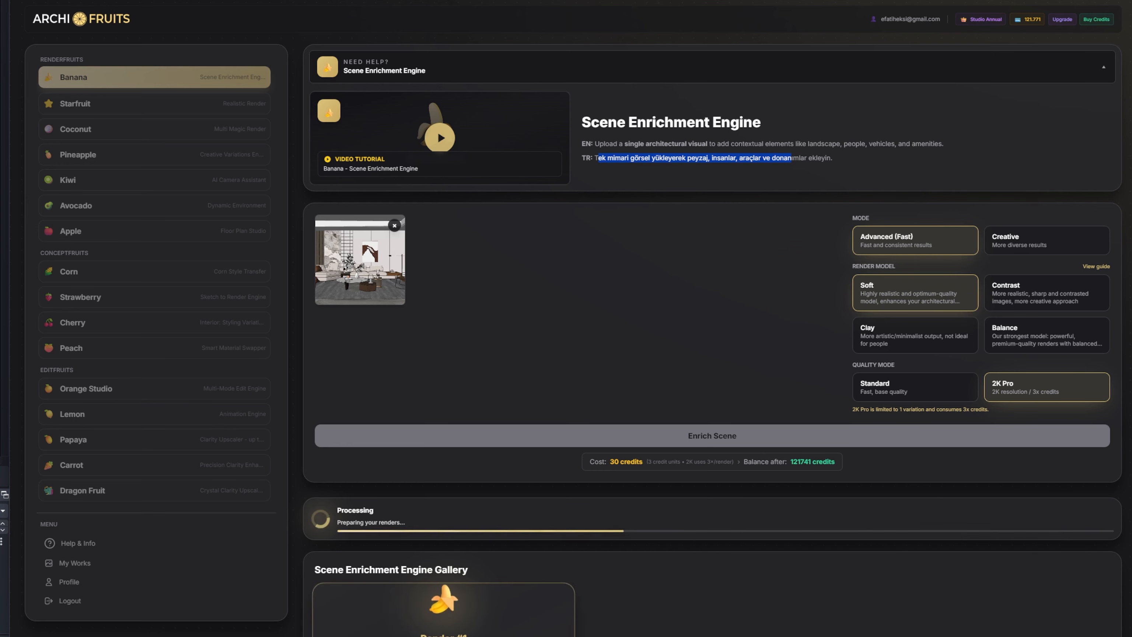
- View the finished 2K Pro living room render enlarged and close the preview
left_click(473, 590)
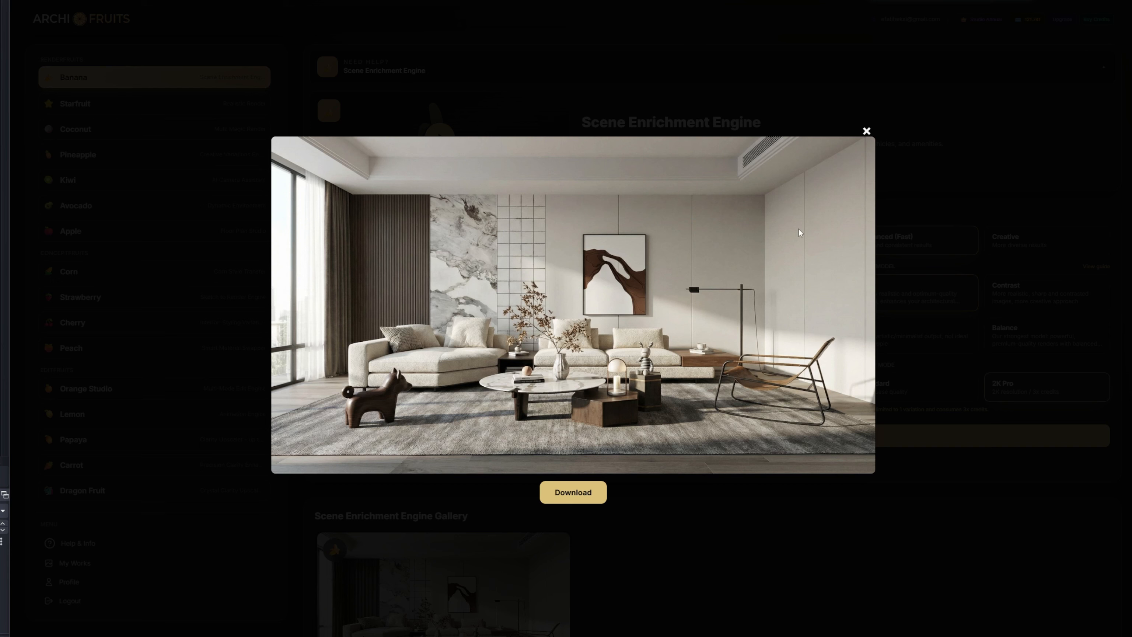
left_click(866, 131)
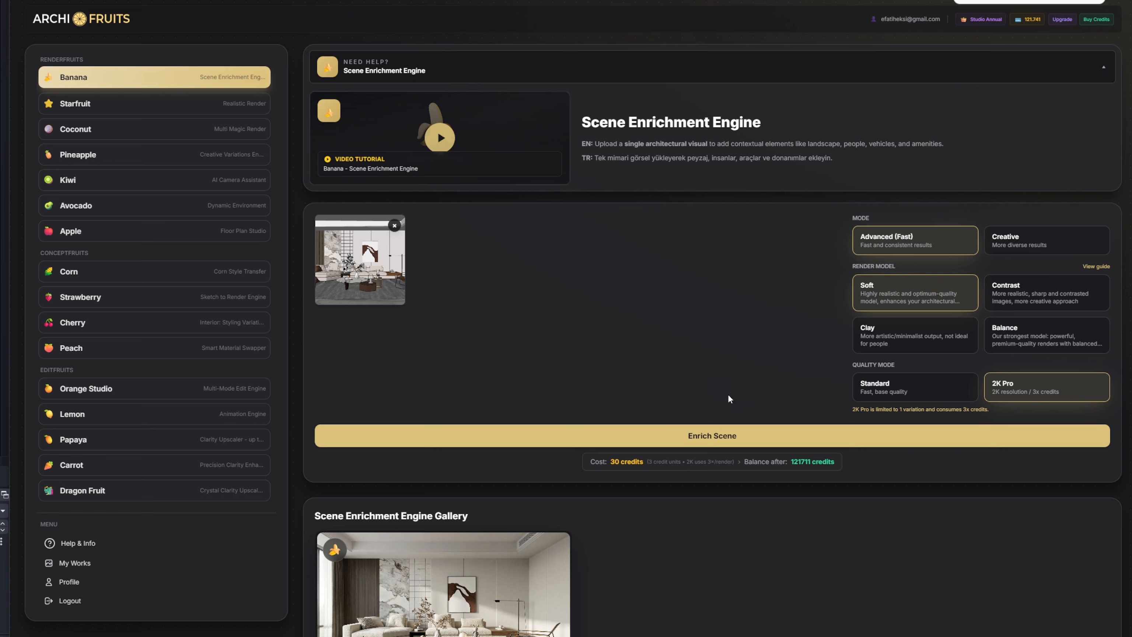
- Re-upload the living room image and run scene enrichment with the Soft model at Standard quality
left_click(394, 225)
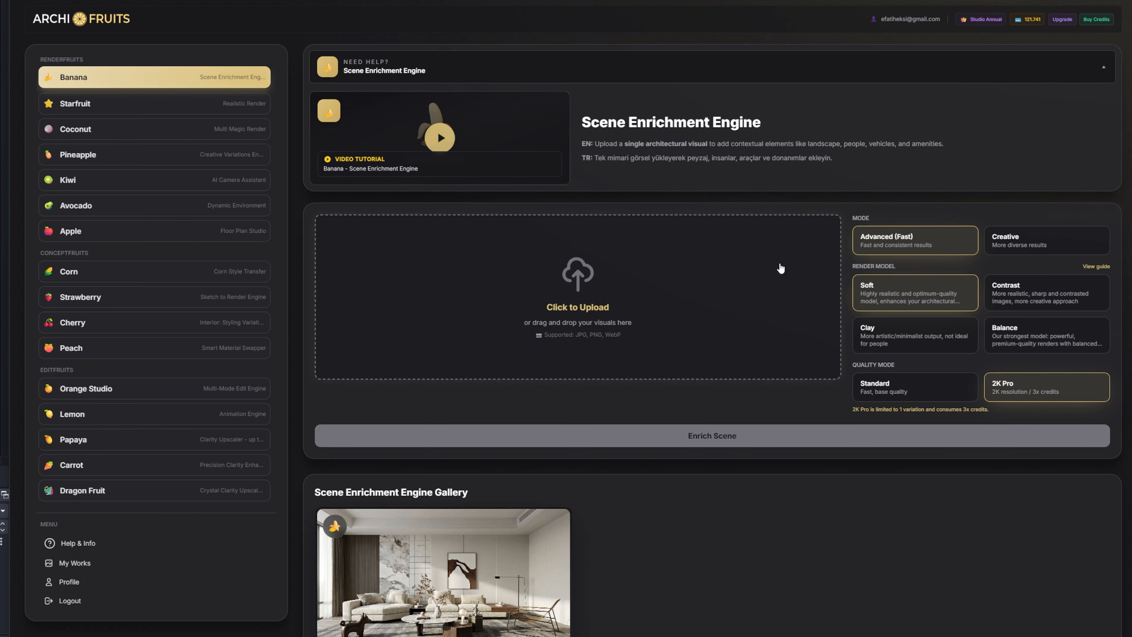
left_click(874, 395)
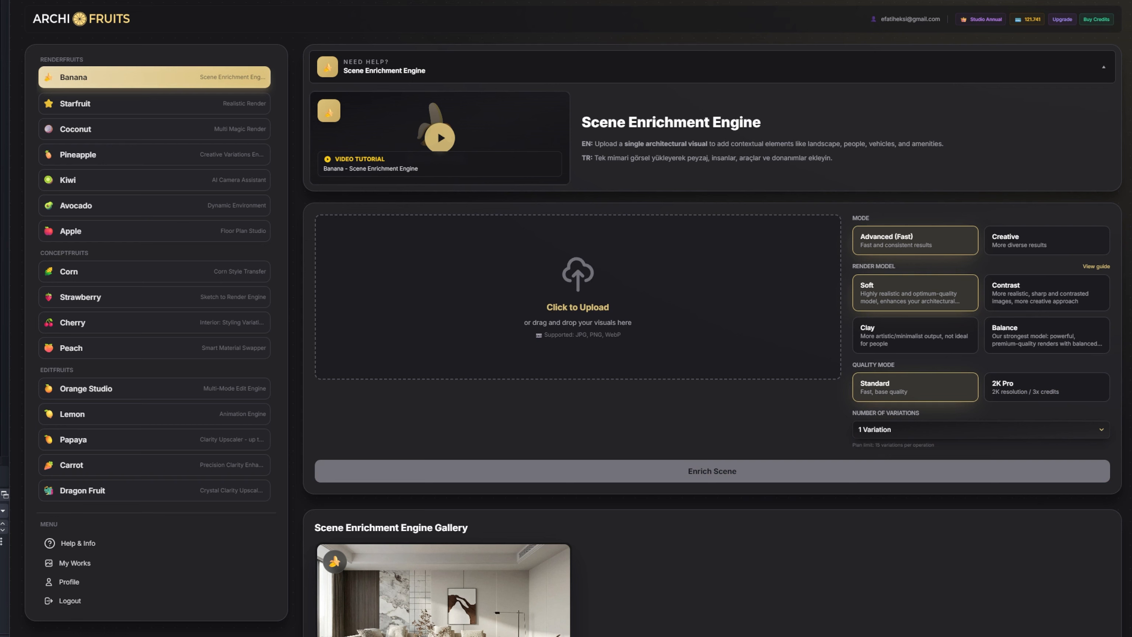
left_click_drag(1, 277, 450, 281)
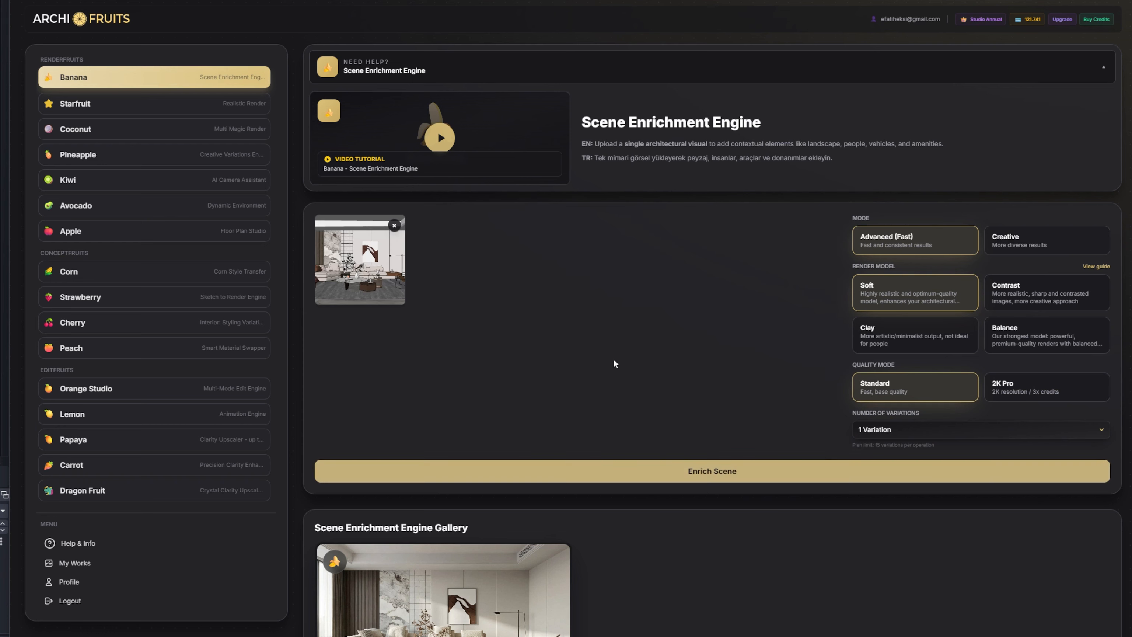
left_click(573, 475)
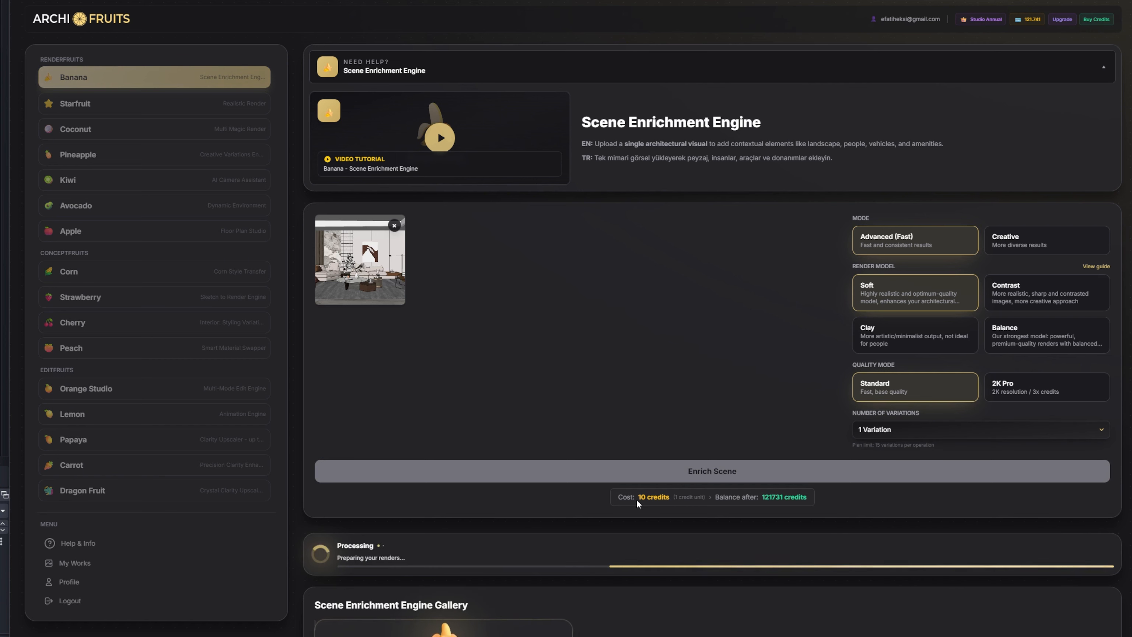
- Check the credit cost of the Standard render and view its result enlarged
left_click_drag(638, 497, 665, 495)
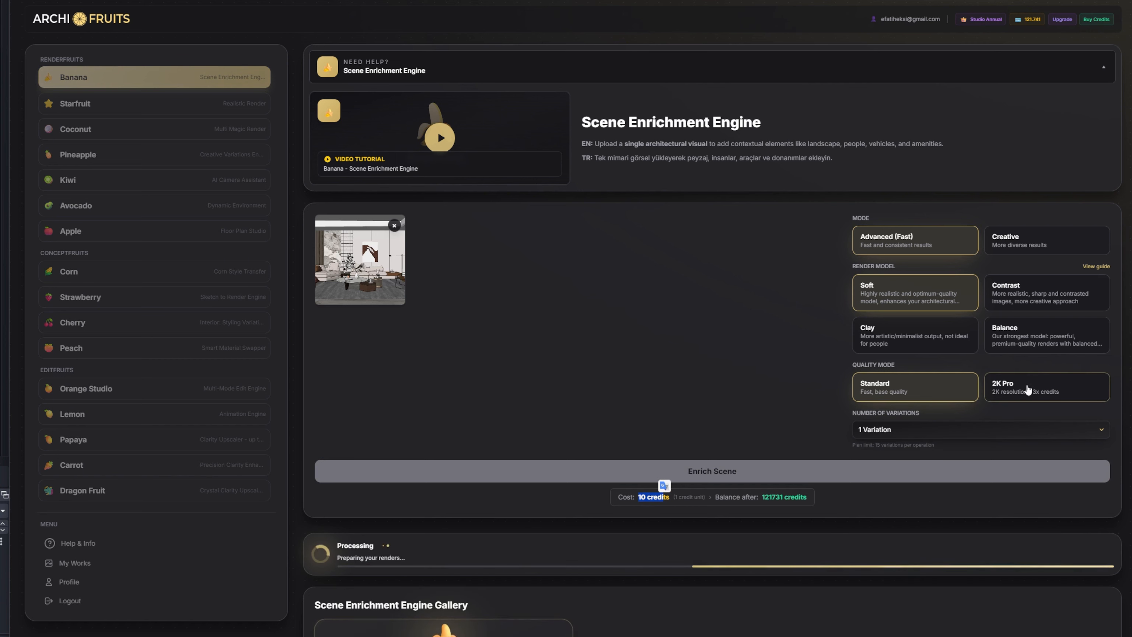
left_click_drag(664, 497, 638, 499)
left_click(639, 494)
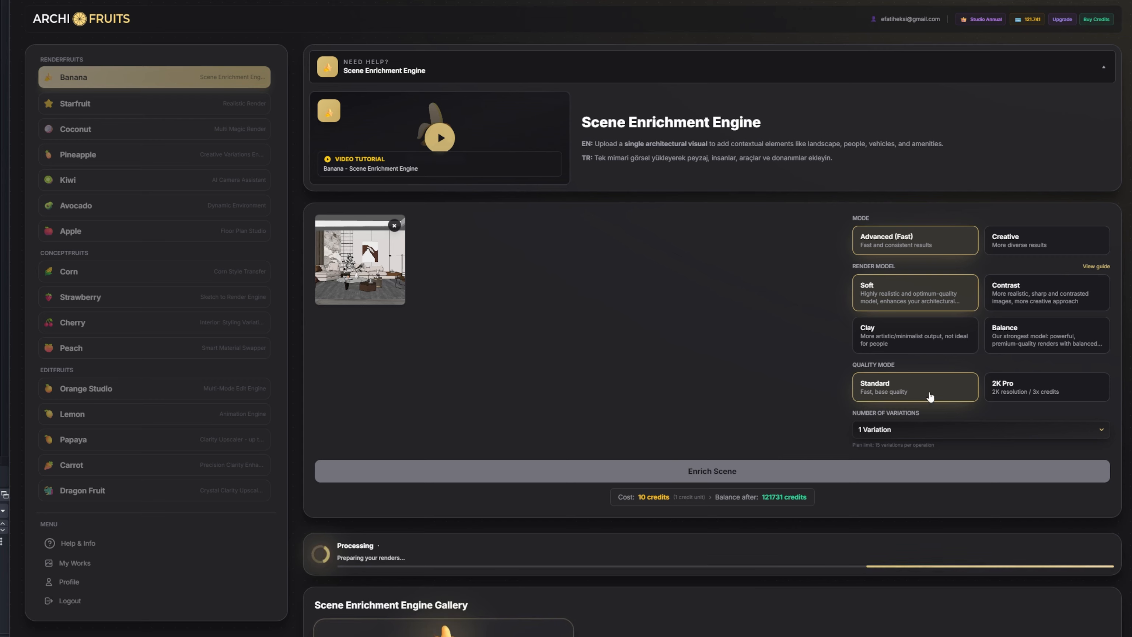
scroll(574, 442, "down", 3)
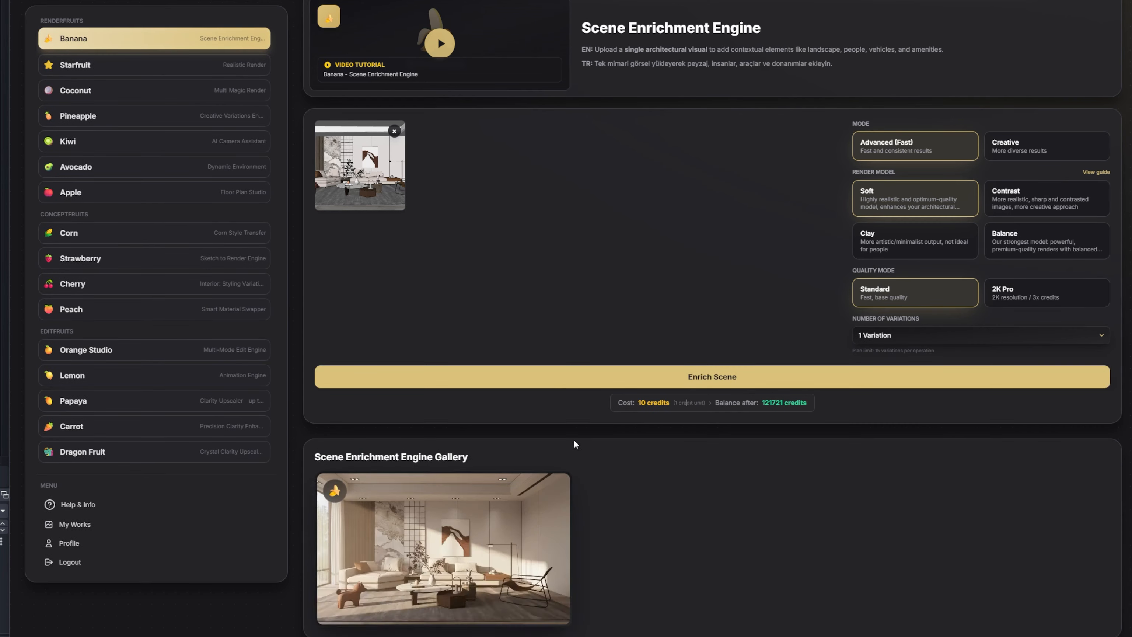
left_click(464, 571)
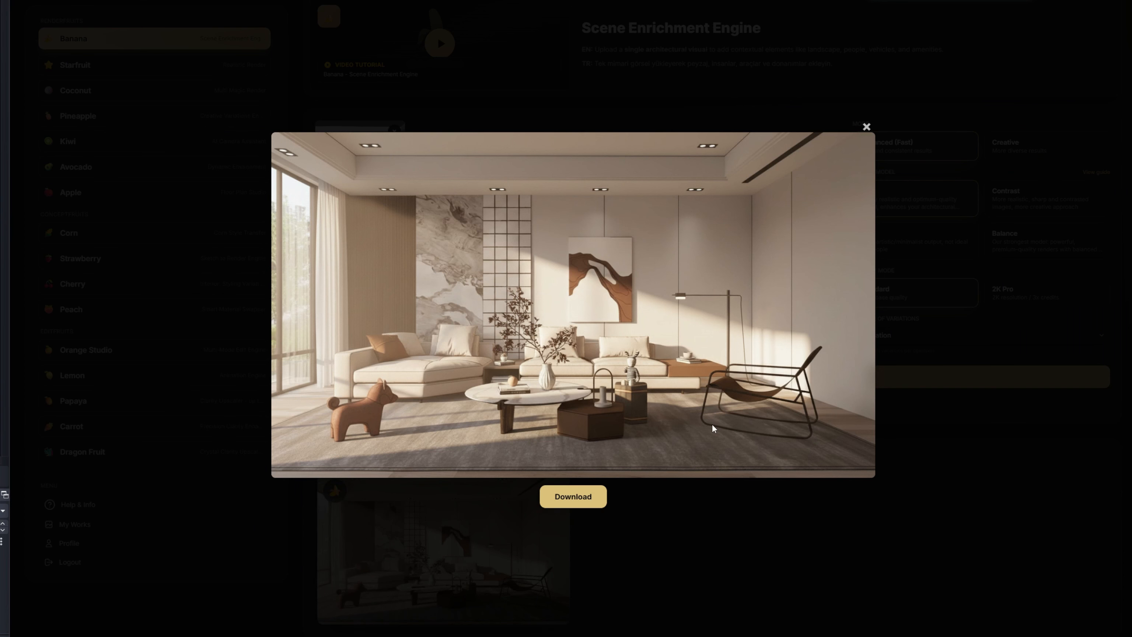
left_click(763, 567)
- Look through the available numbers of variations for Standard quality, keeping 1 Variation
left_click(890, 335)
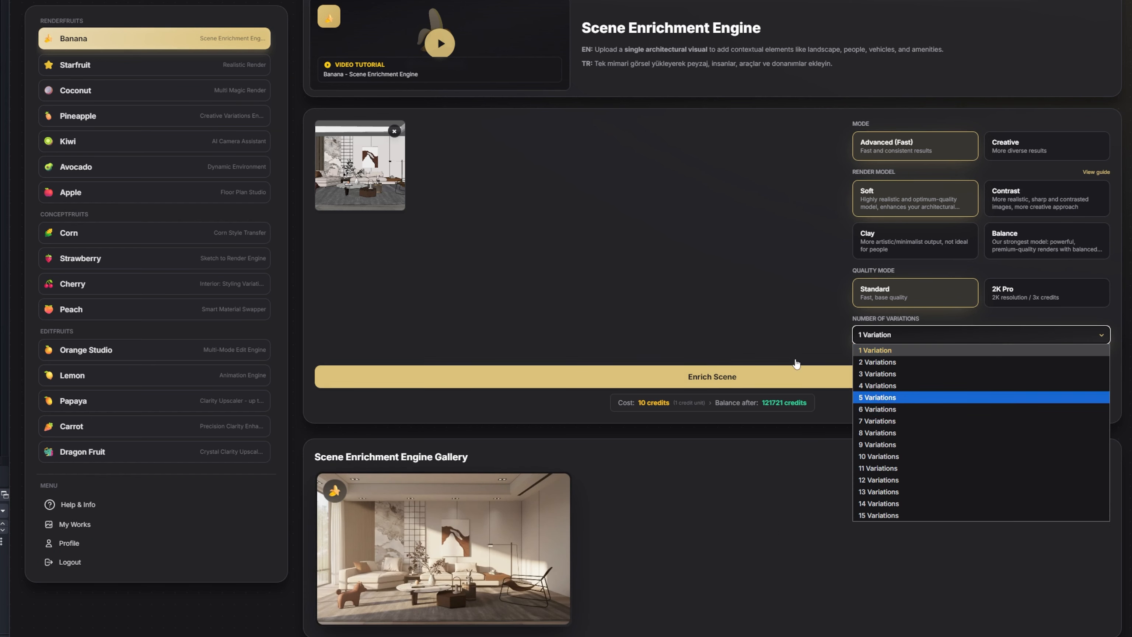
left_click(778, 255)
scroll(907, 279, "up", 2)
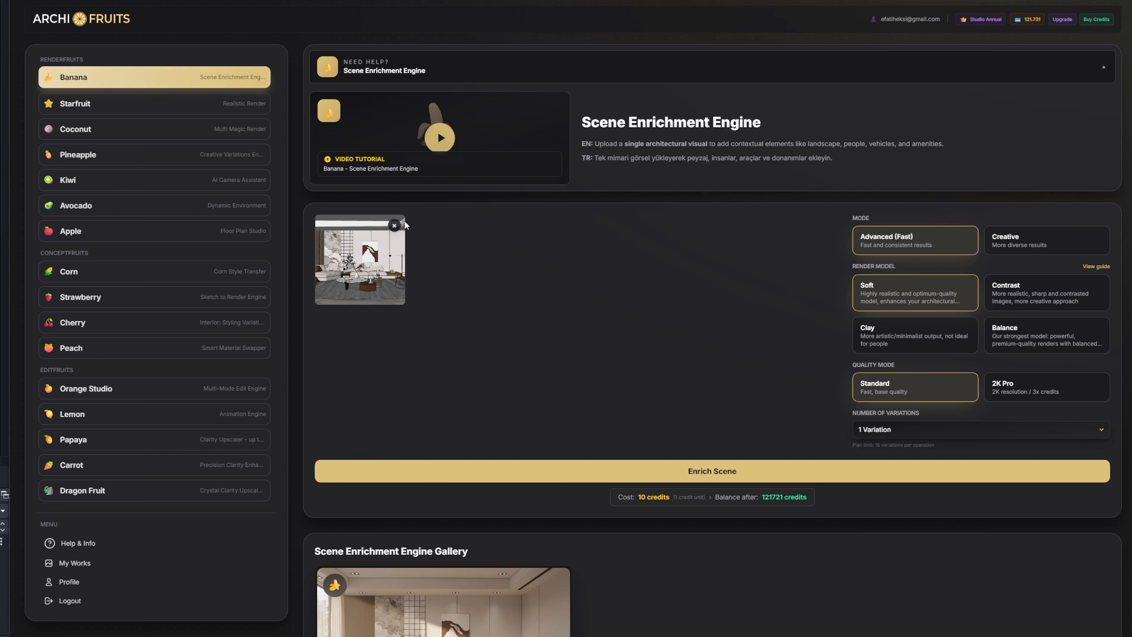
- Enrich the living room scene with the Balance render model and 1 Variation, and view the result enlarged
left_click(1047, 340)
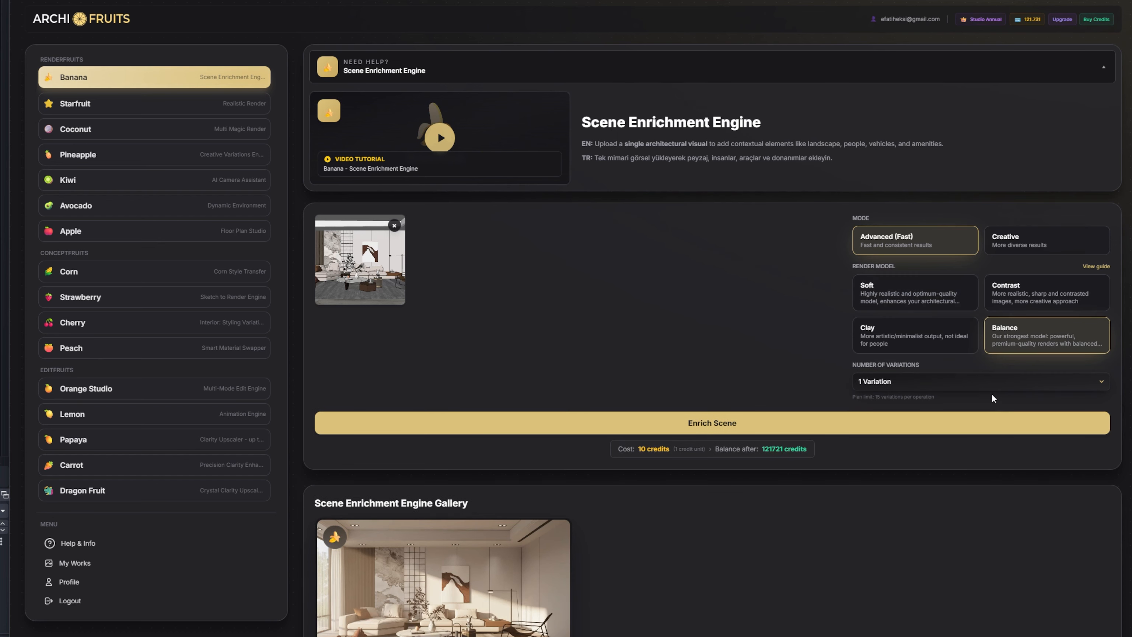
left_click(993, 382)
left_click(703, 325)
left_click(651, 423)
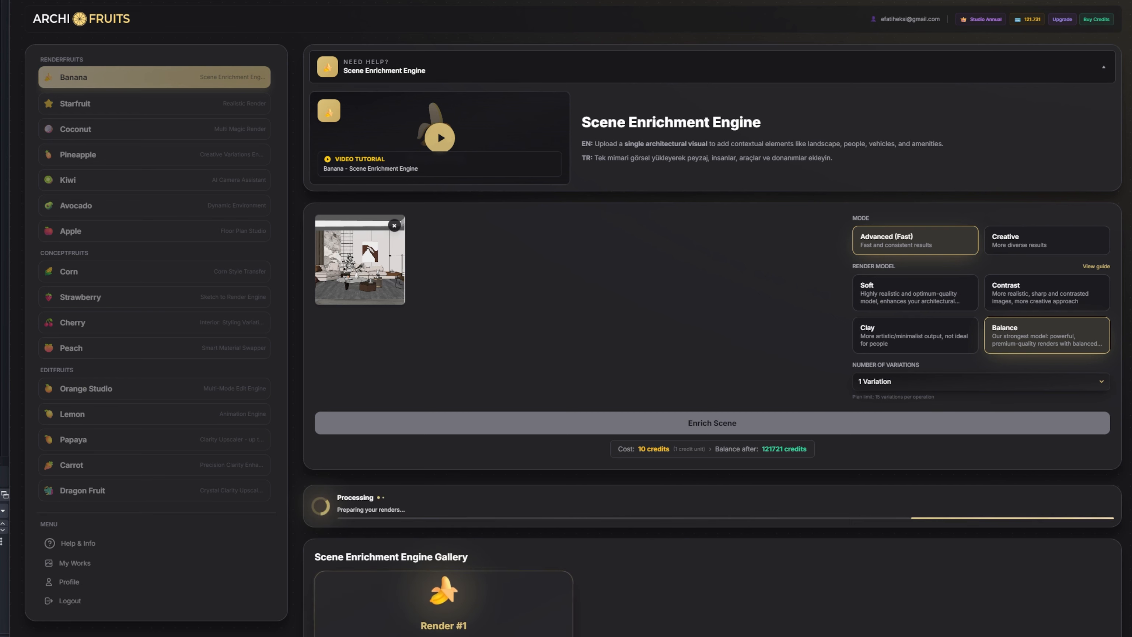
left_click(431, 592)
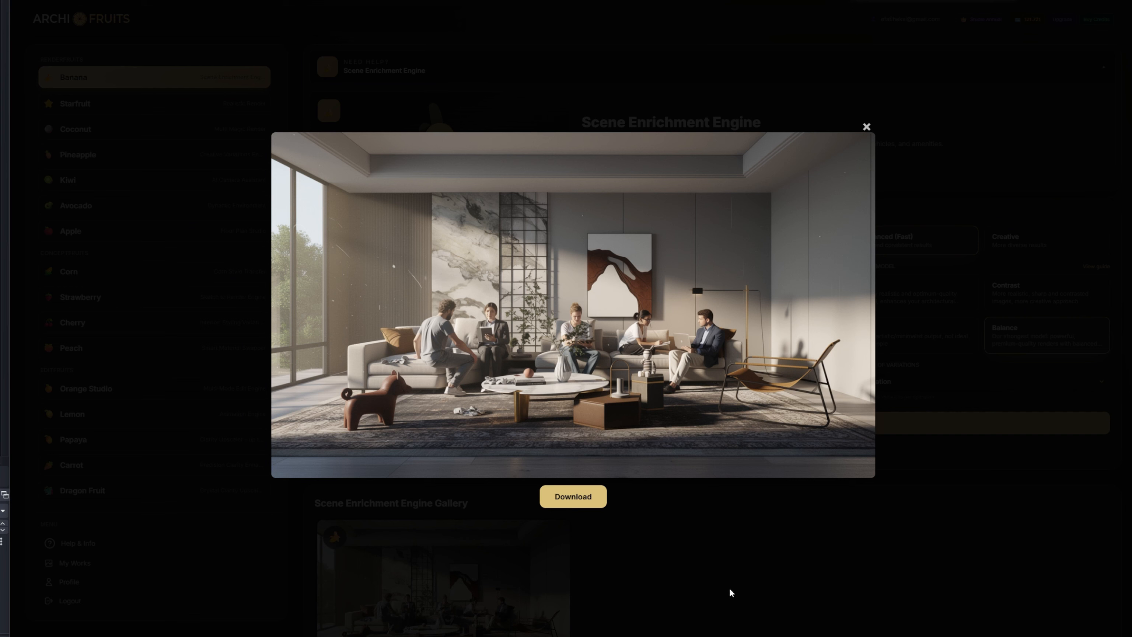
left_click(712, 578)
- Enrich the living room scene with the Contrast render model and view the result enlarged
scroll(621, 582, "down", 1)
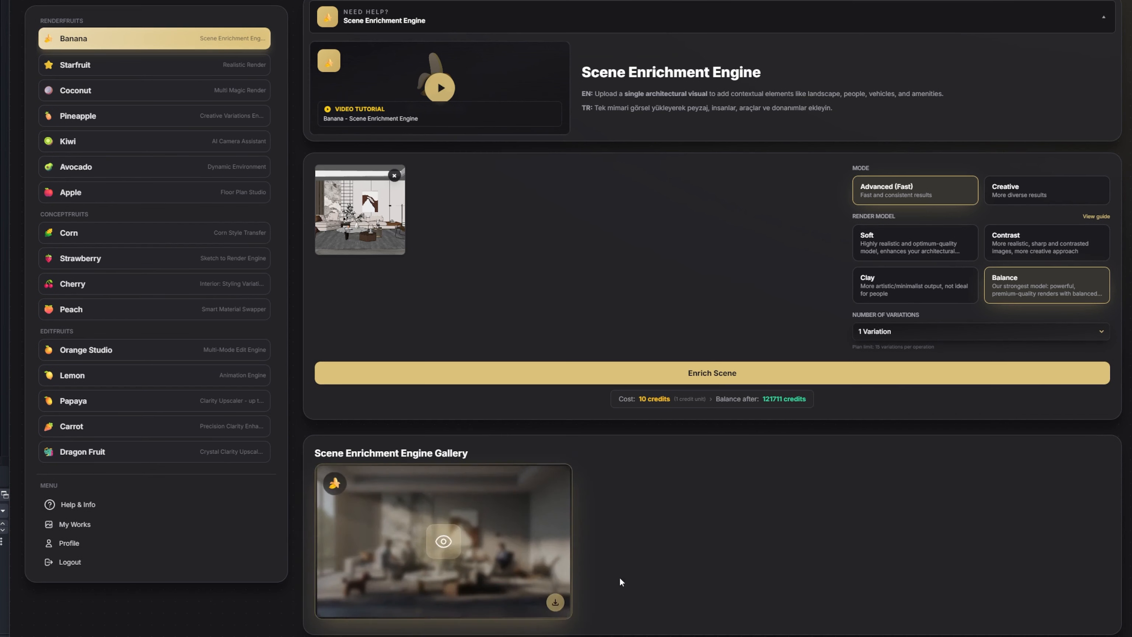
left_click(1041, 247)
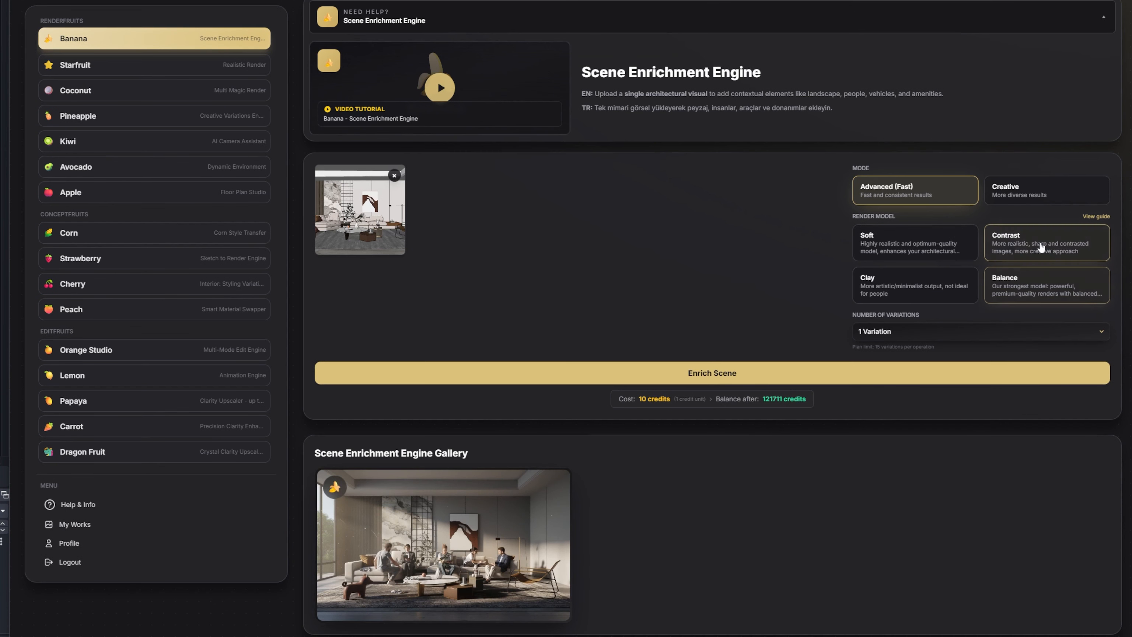
left_click(511, 373)
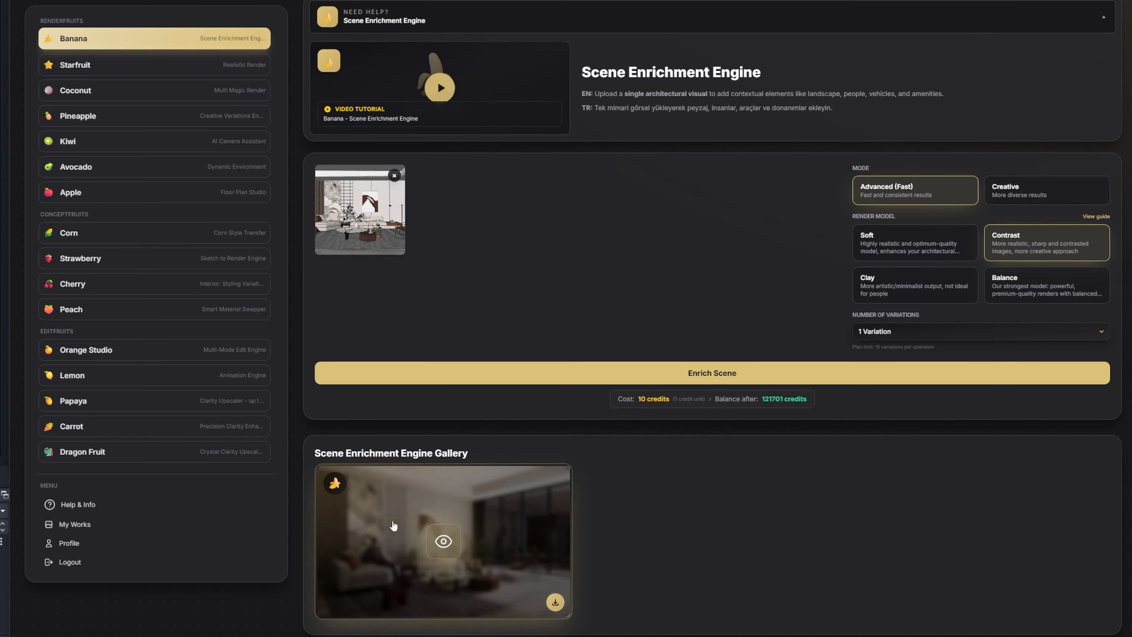
left_click(513, 552)
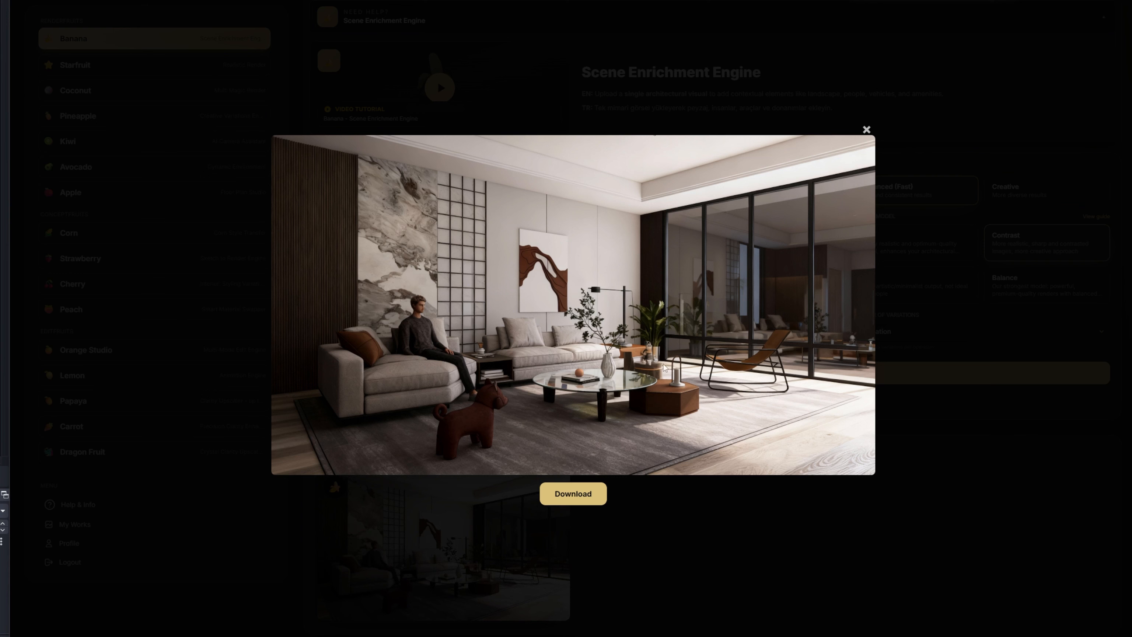
left_click(866, 130)
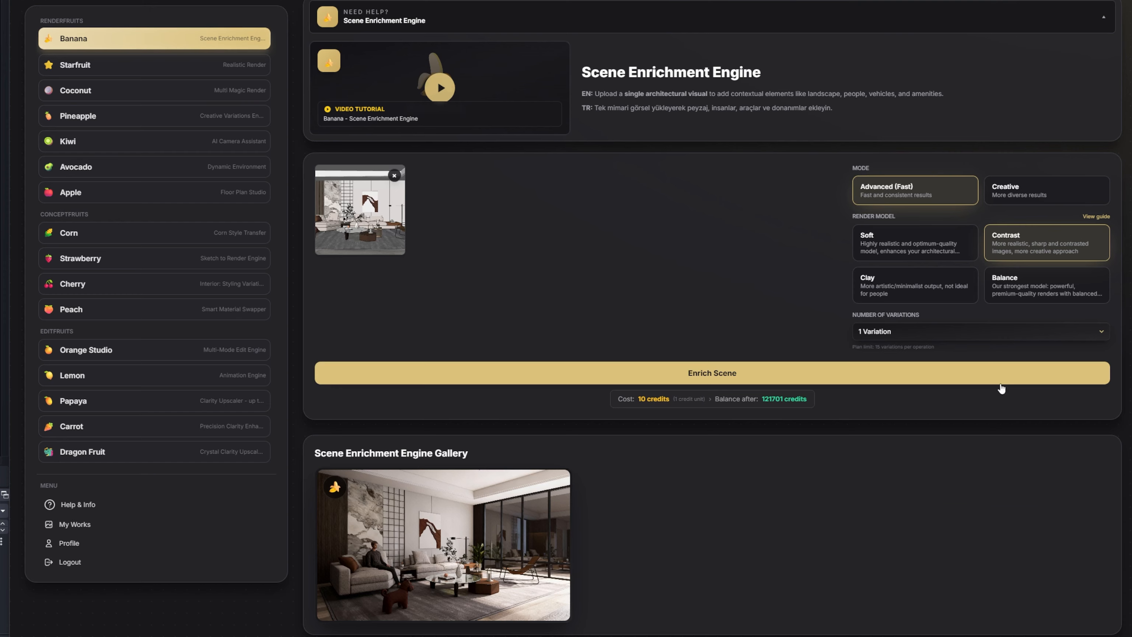
- Enrich the living room scene with the Clay render model and view the result enlarged
left_click(915, 287)
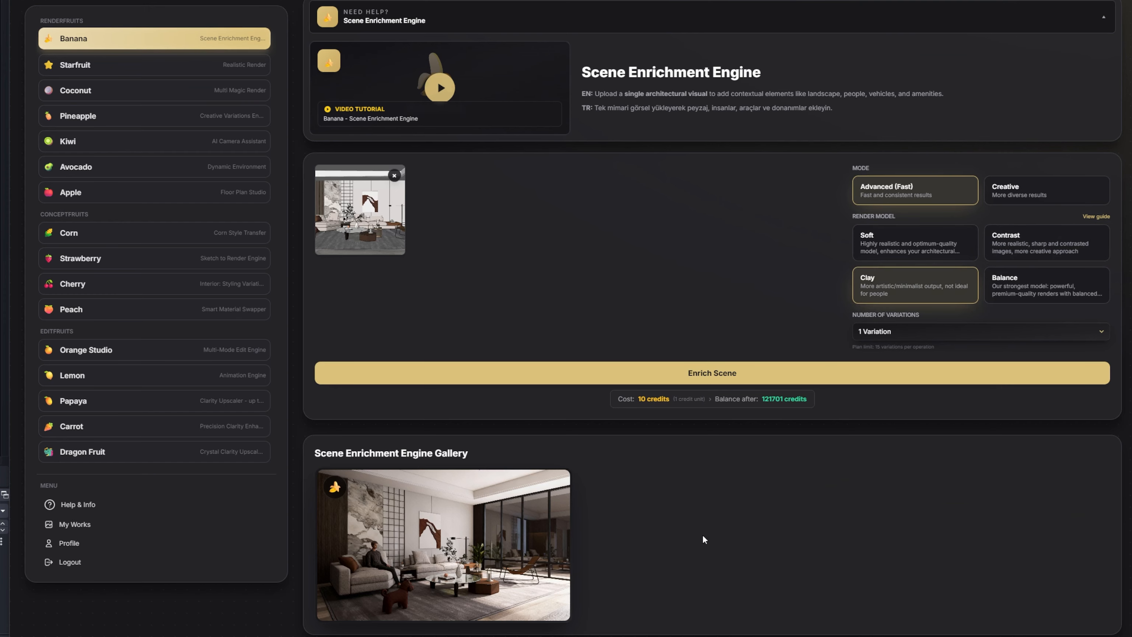
left_click(731, 377)
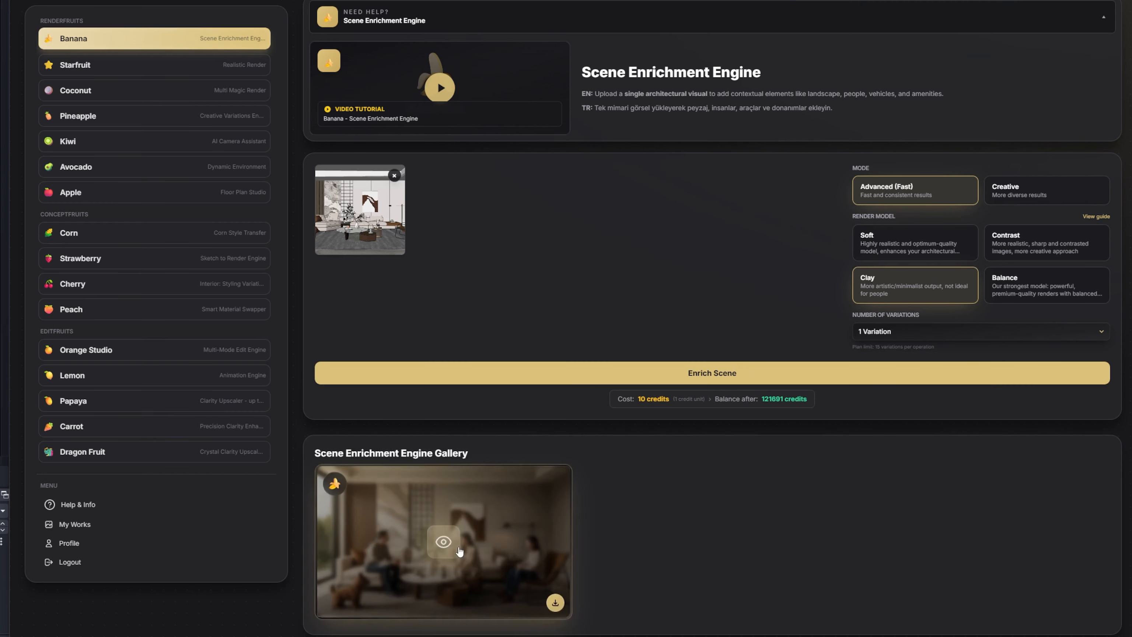
left_click(441, 541)
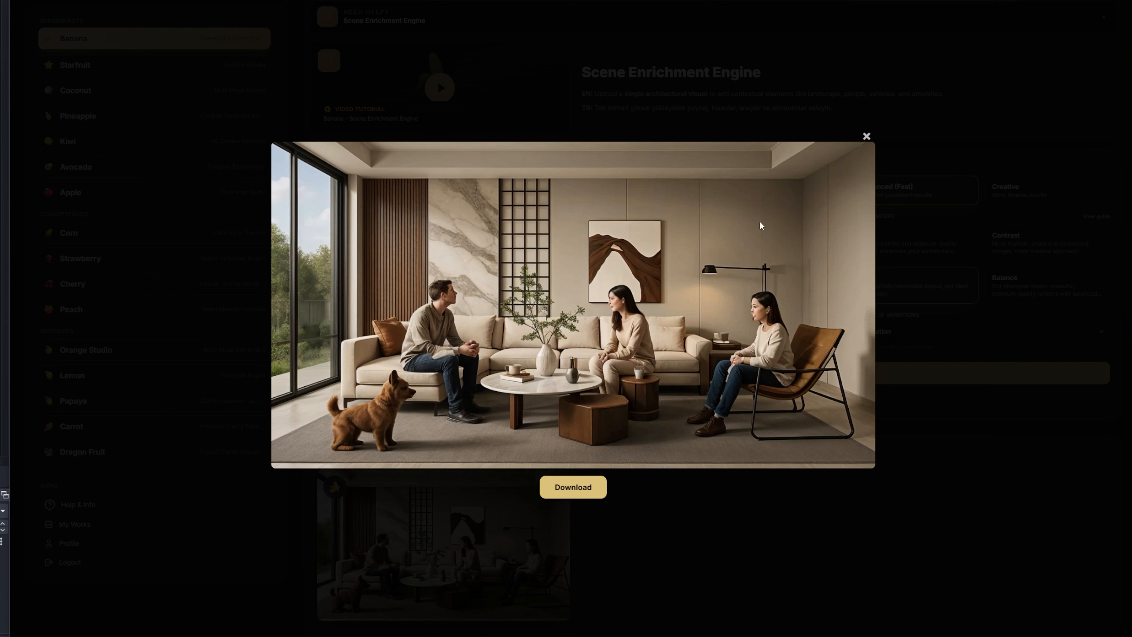
left_click(866, 136)
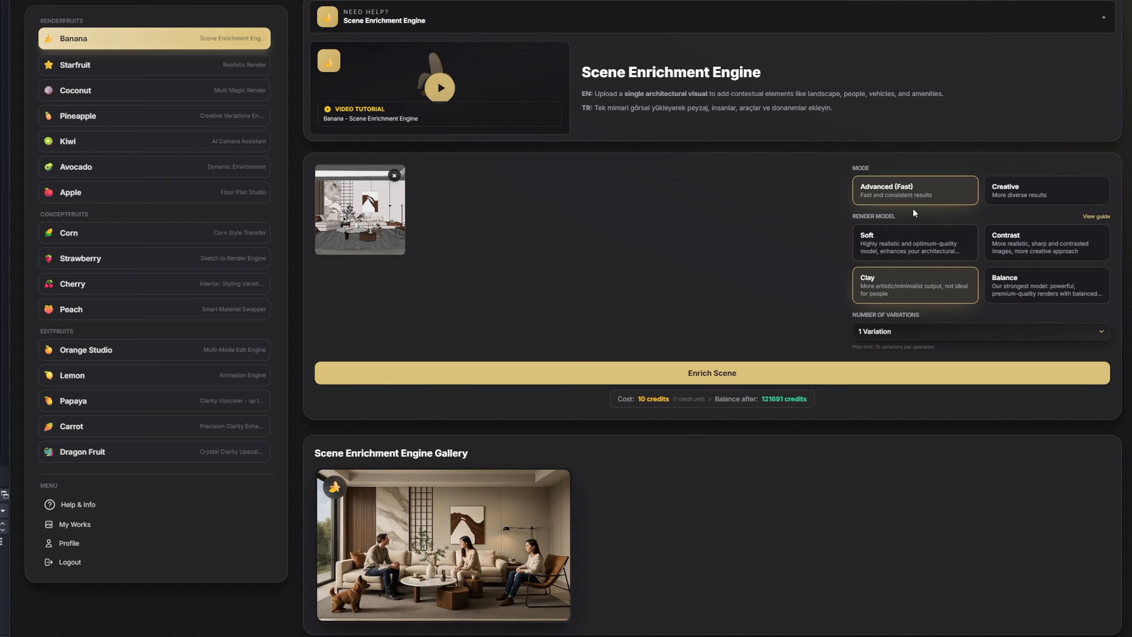
- Set the render model to Soft and the quality mode to 2K Pro
left_click(896, 248)
left_click(998, 333)
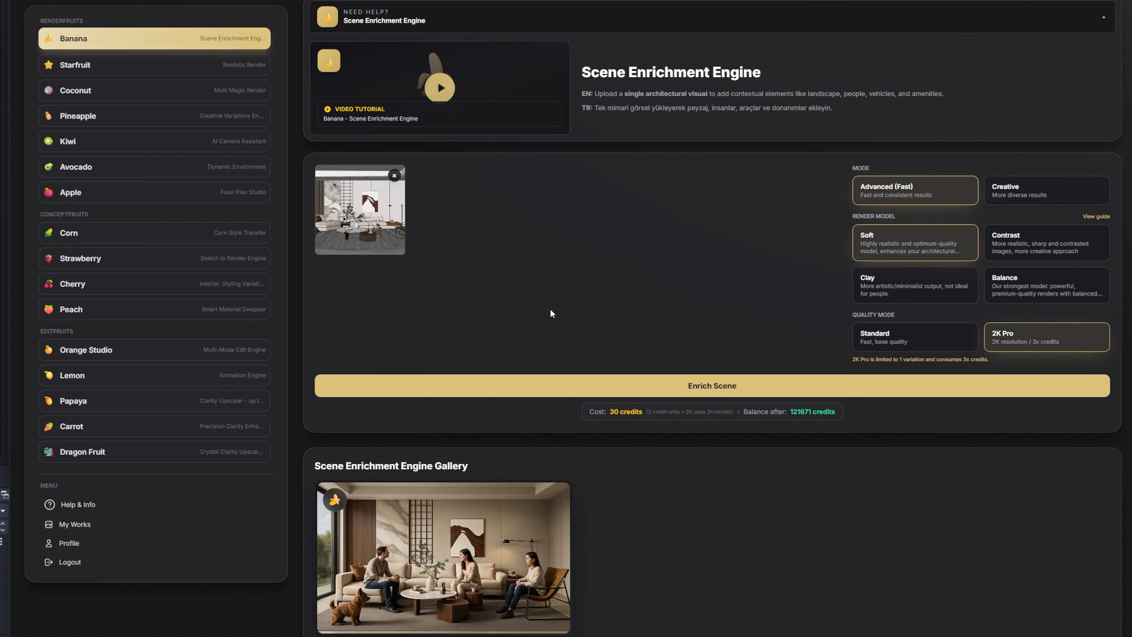
- Open the downloaded banana_1 (14).png in the image viewer, inspect the living room render's details up close and return to Archi Fruits
left_click(1096, 0)
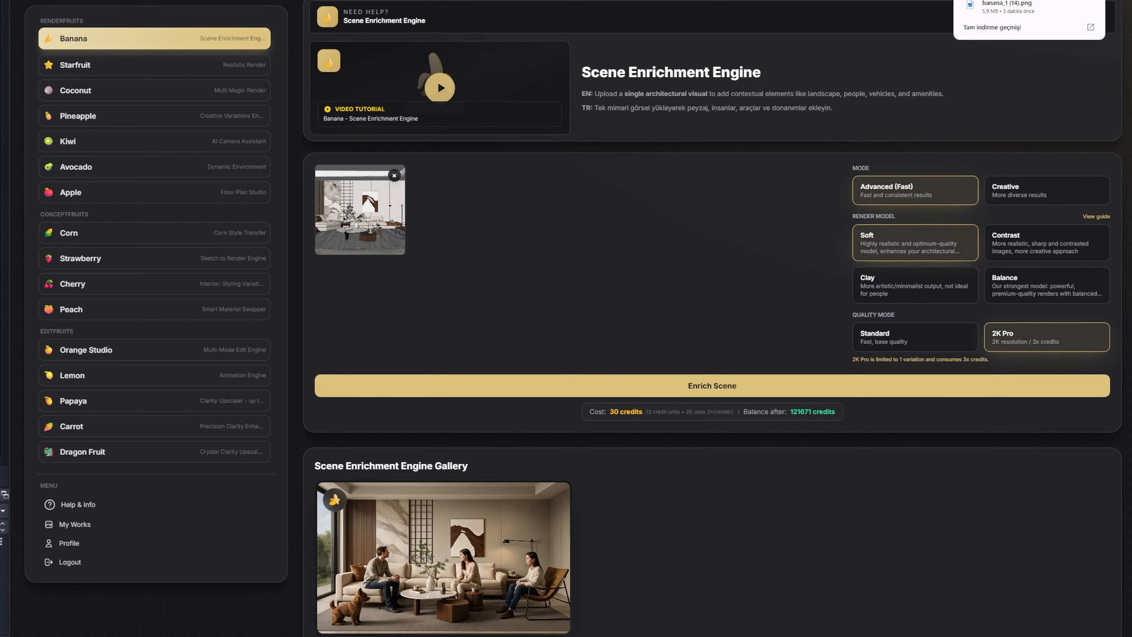
left_click(1018, 7)
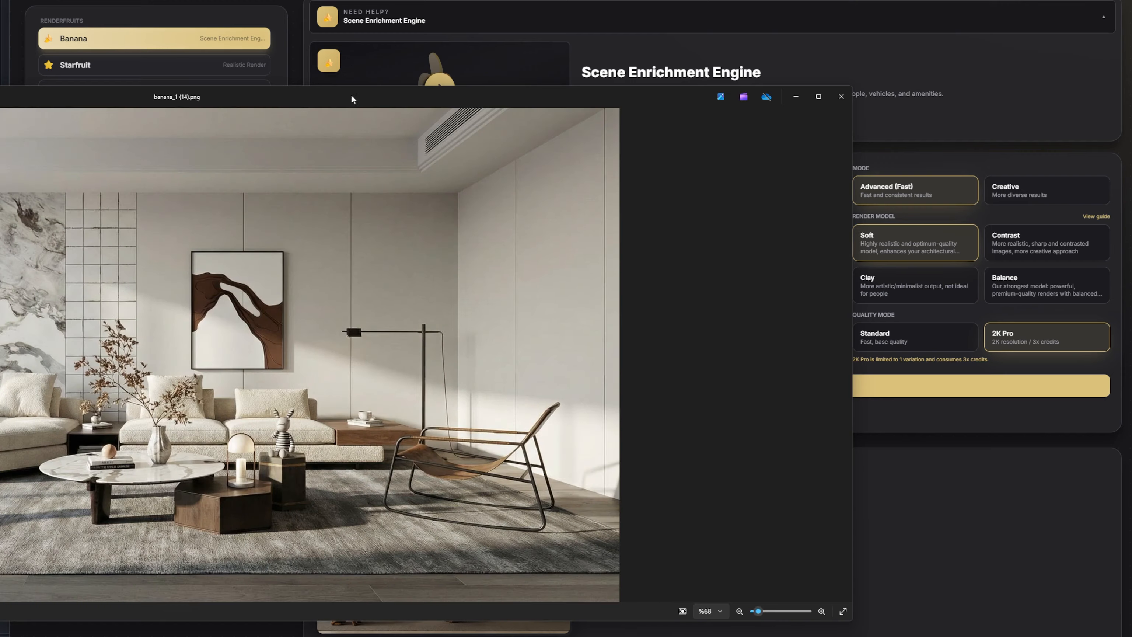
scroll(619, 346, "up", 5)
left_click_drag(867, 409, 401, 447)
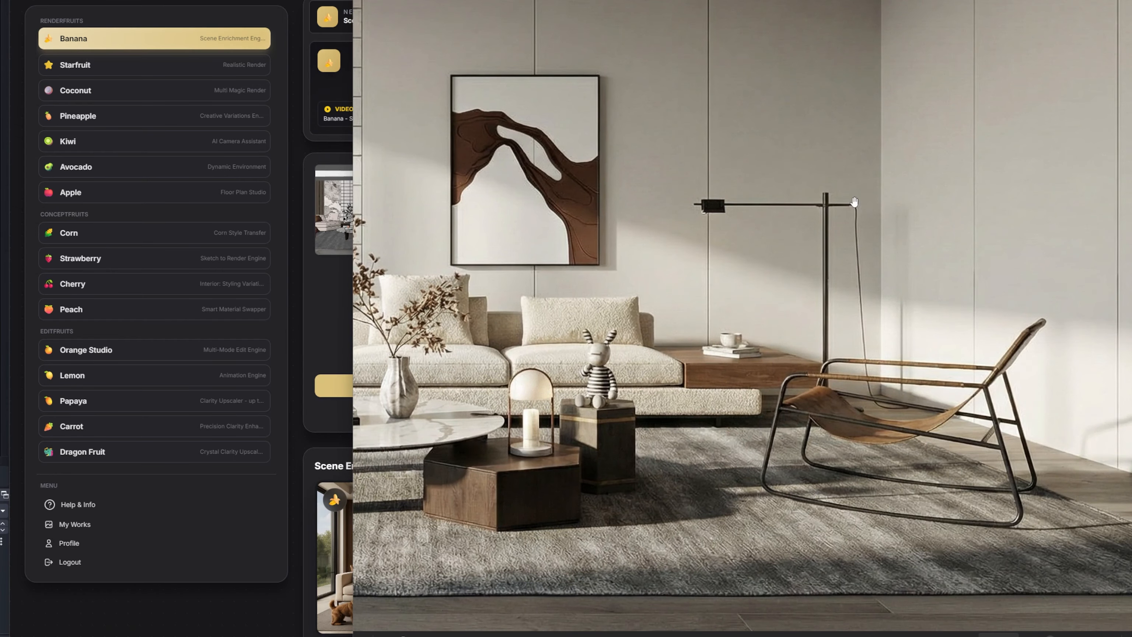
scroll(773, 460, "down", 5)
left_click(346, 367)
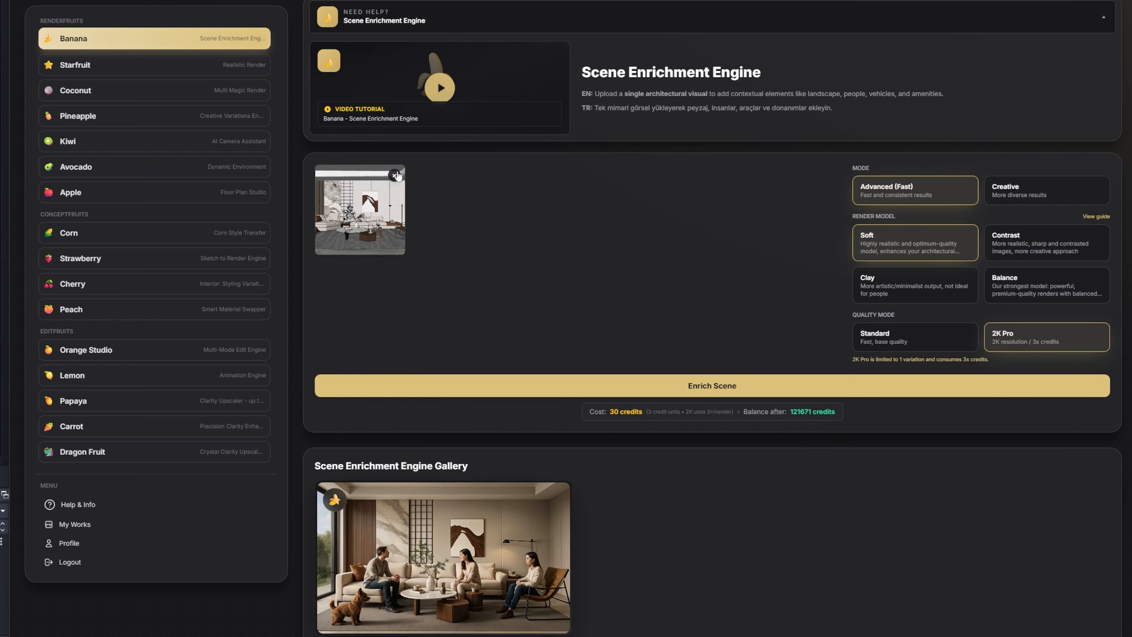
- Remove the living room image from the upload area and preview the reddish corner building and timber-clad house images
left_click(396, 175)
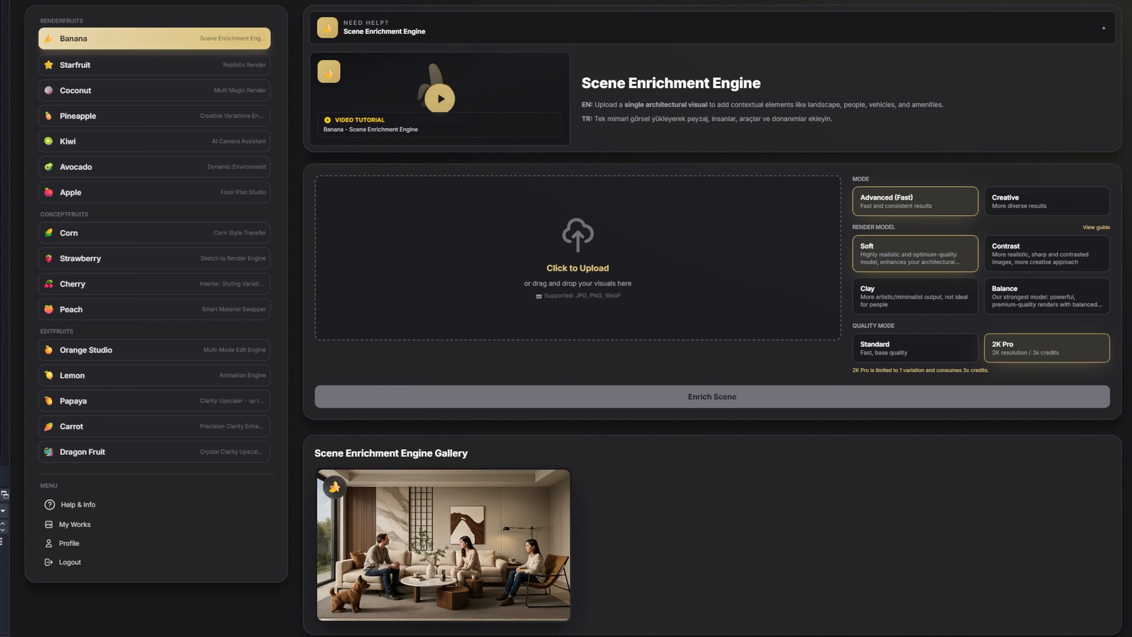
left_click(439, 96)
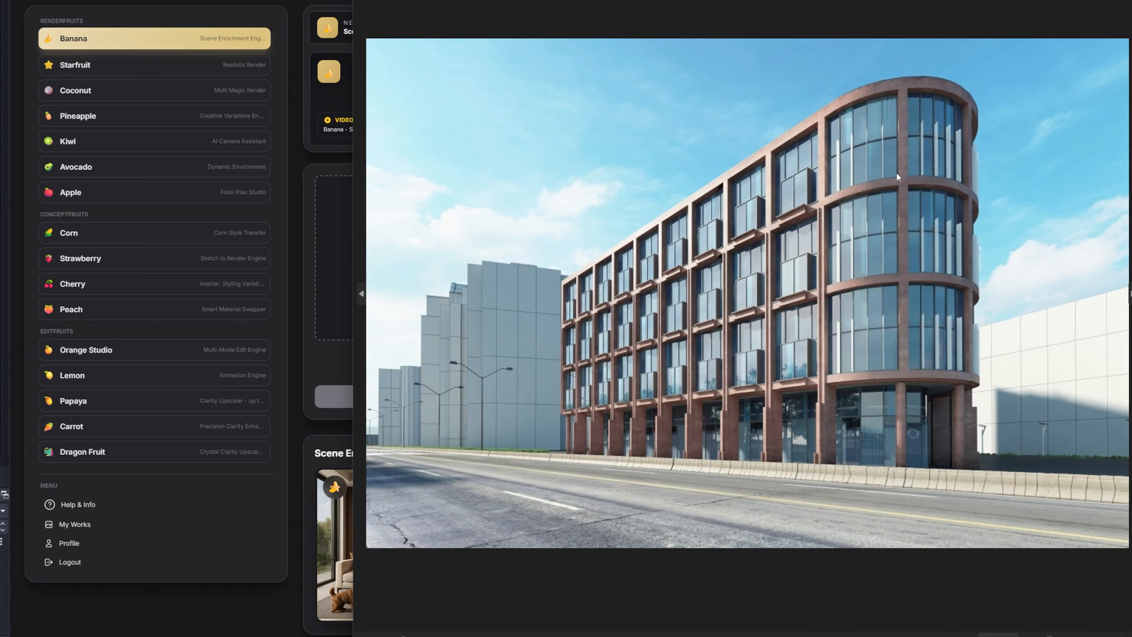
key("alt+F4")
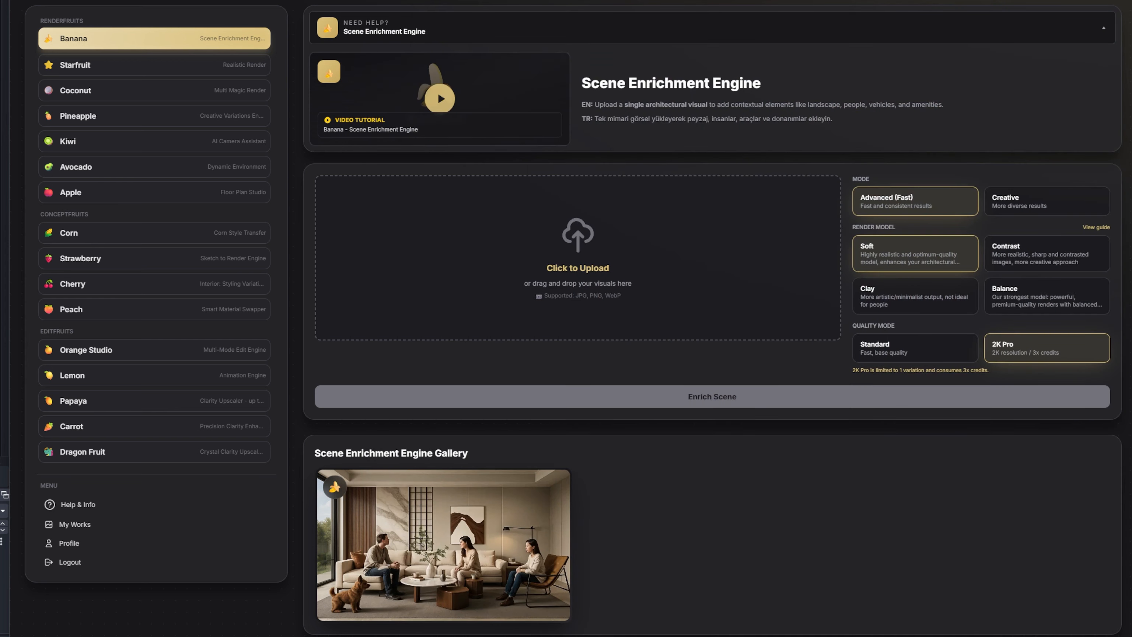
key("alt+F4")
left_click(437, 90)
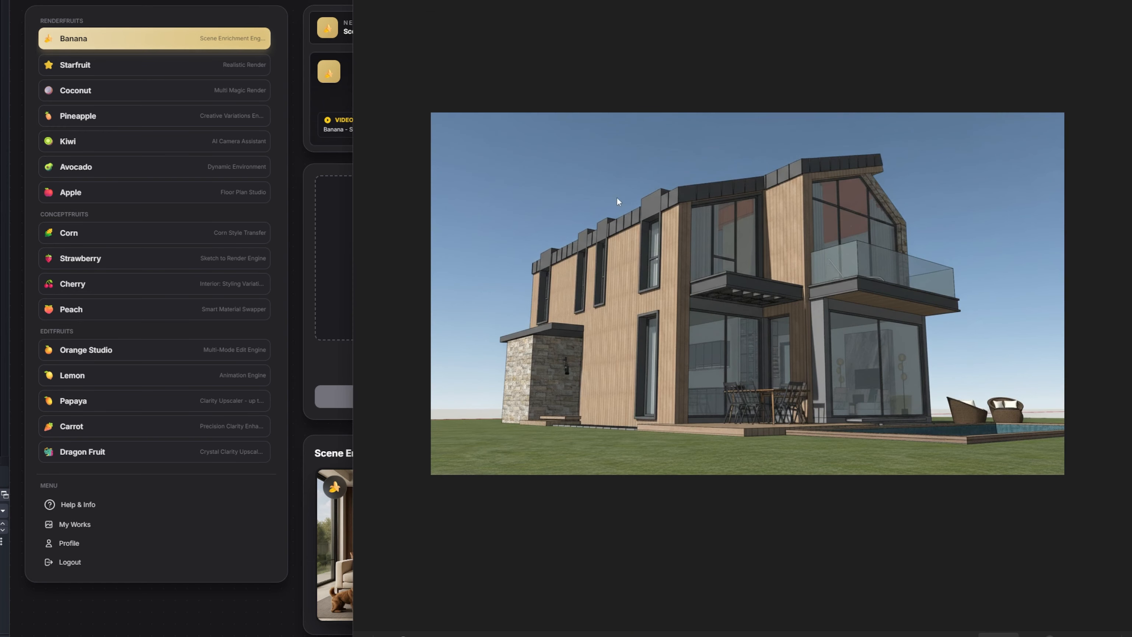
key("alt+F4")
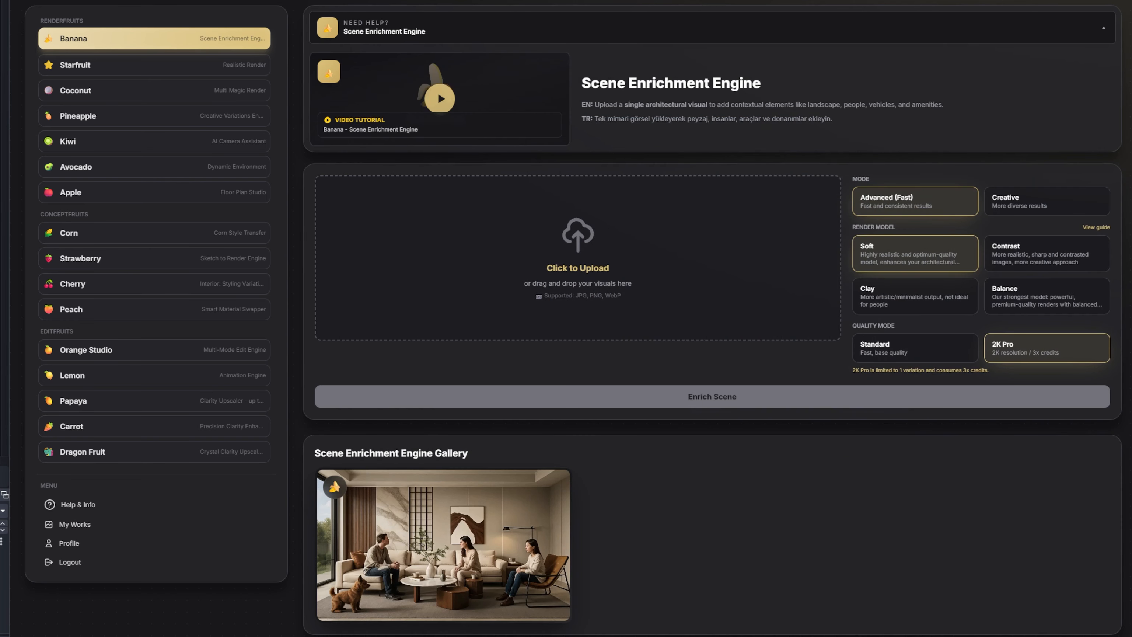
- Upload the image of the curved glass office building for scene enrichment
left_click_drag(1, 232, 477, 236)
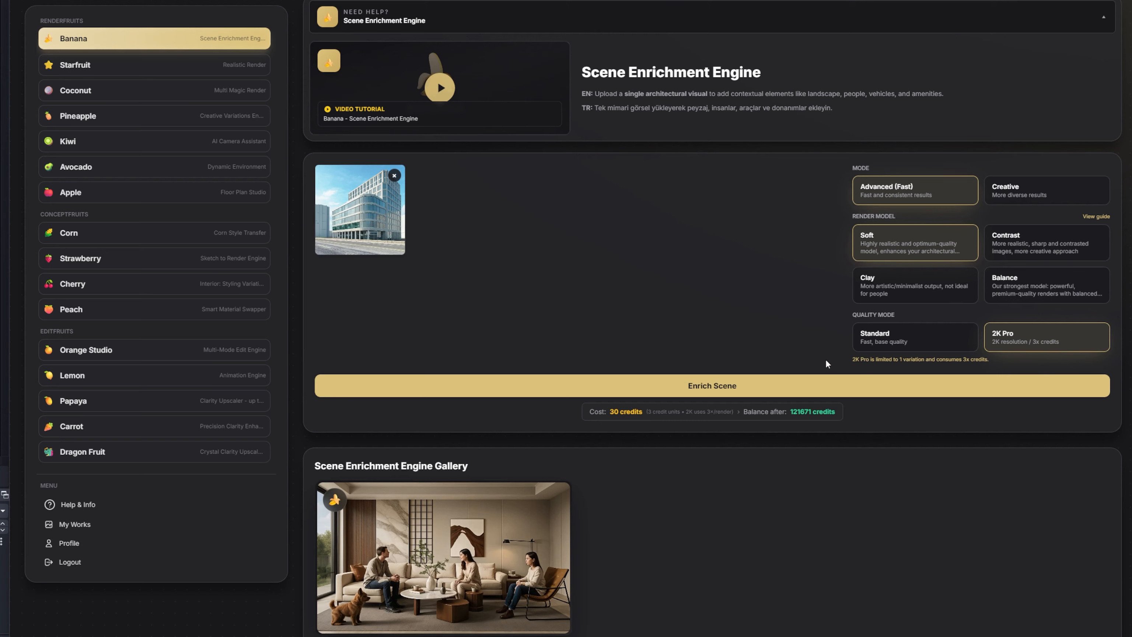
- Enrich the scene of the curved glass office building and view the finished render enlarged
left_click(690, 379)
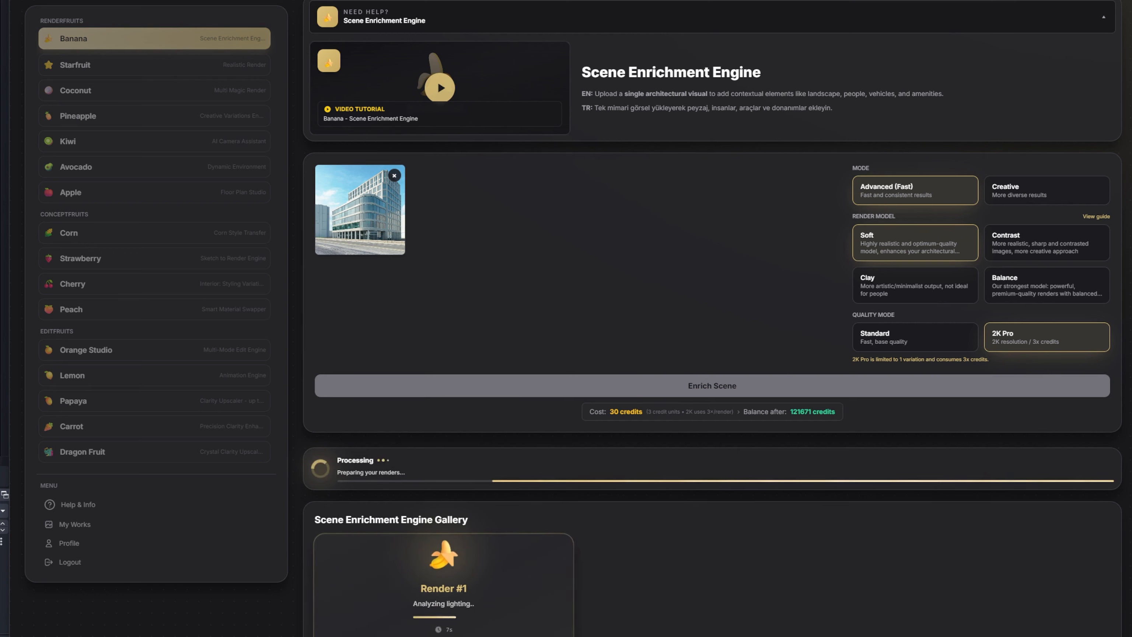
left_click_drag(609, 411, 643, 417)
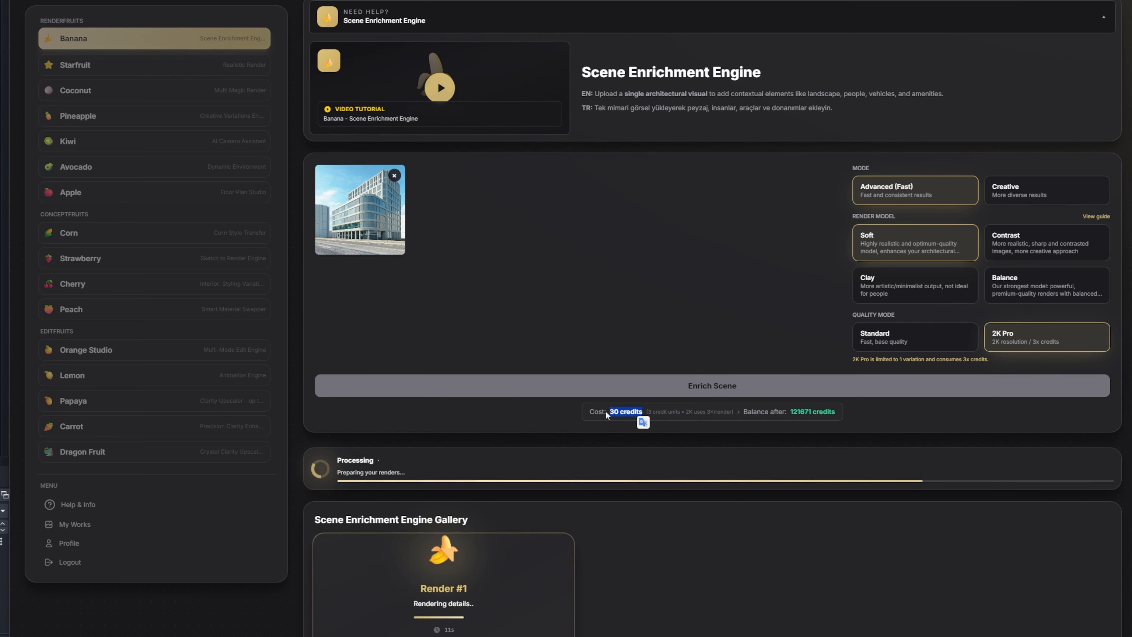
left_click(550, 319)
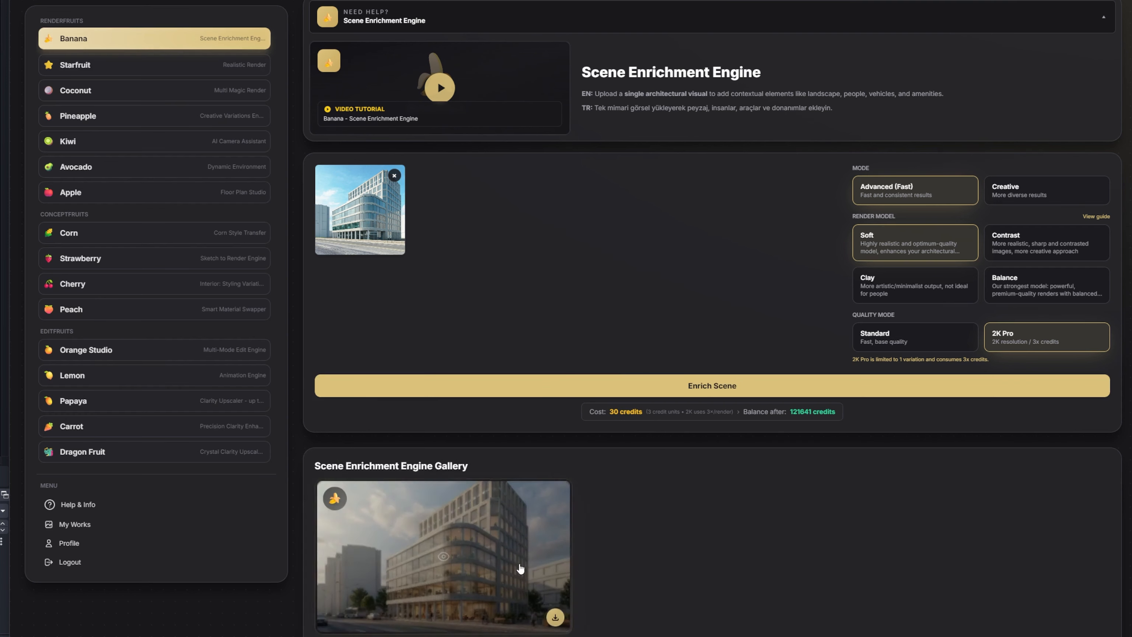
left_click(520, 569)
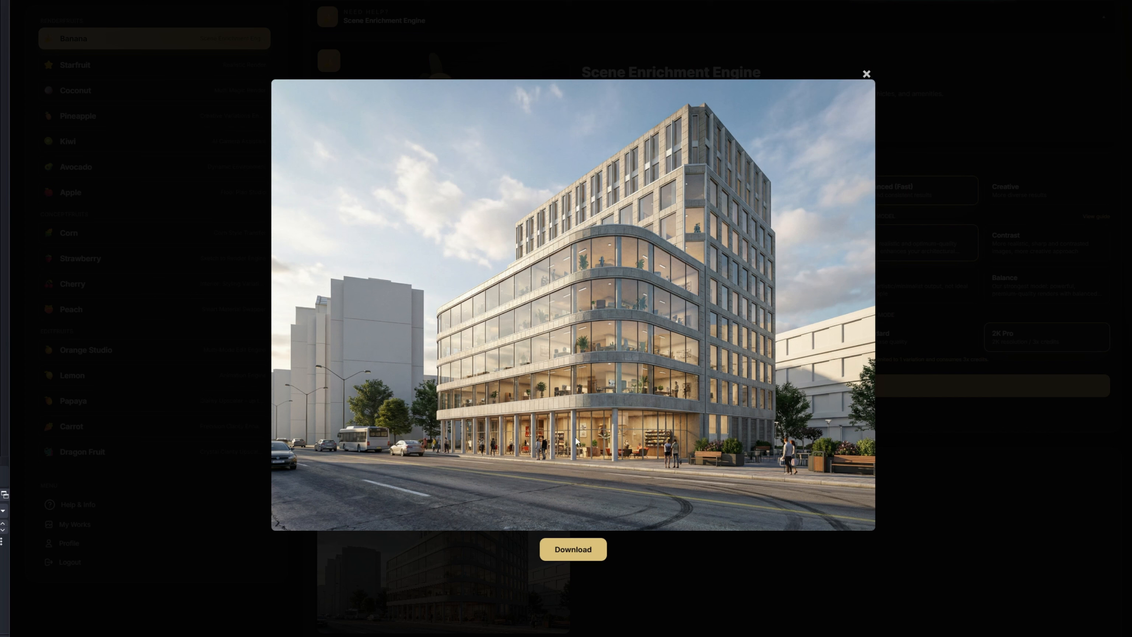
left_click(871, 77)
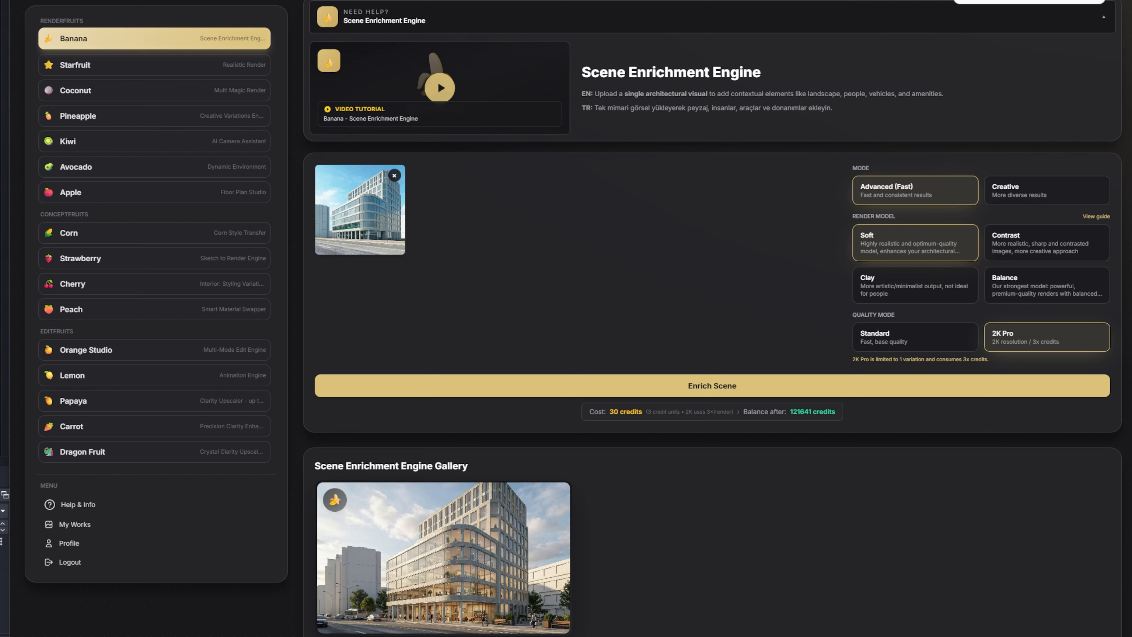
- Preview the cutout image of the brown sofa set, replace the office building upload with it and enrich the scene
left_click(439, 83)
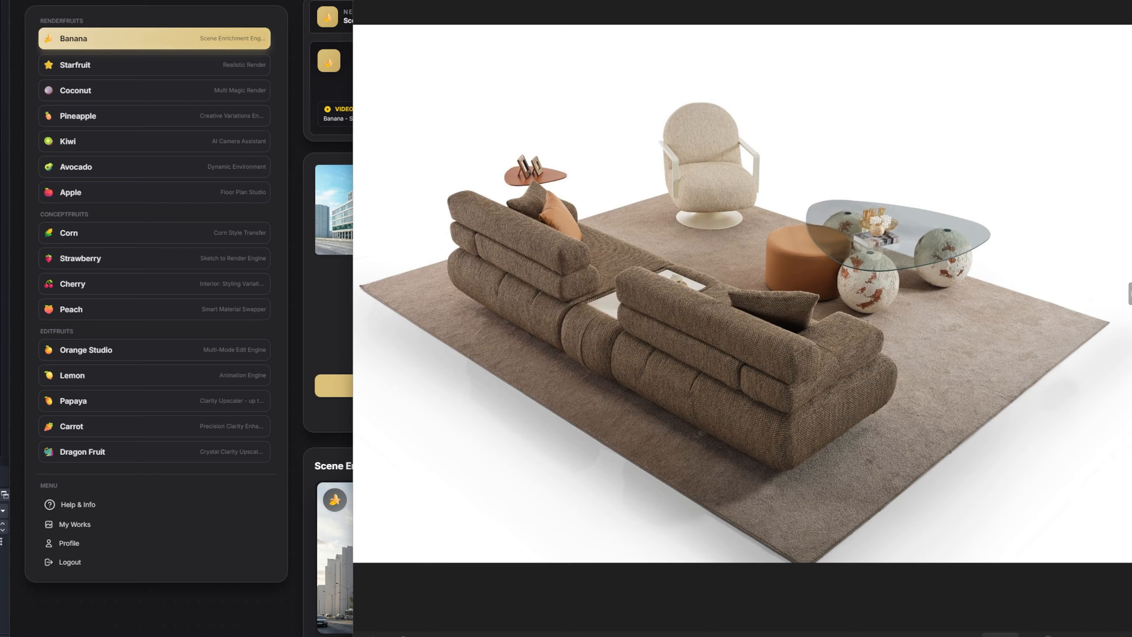
key("Escape")
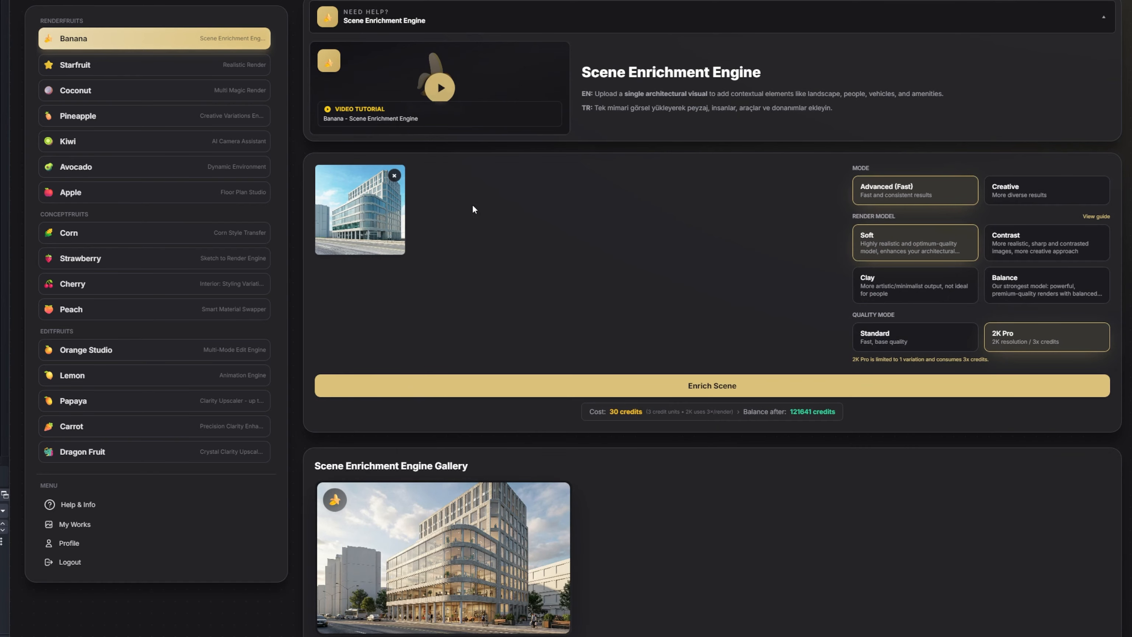
left_click(395, 176)
left_click_drag(374, 185, 430, 215)
left_click(932, 386)
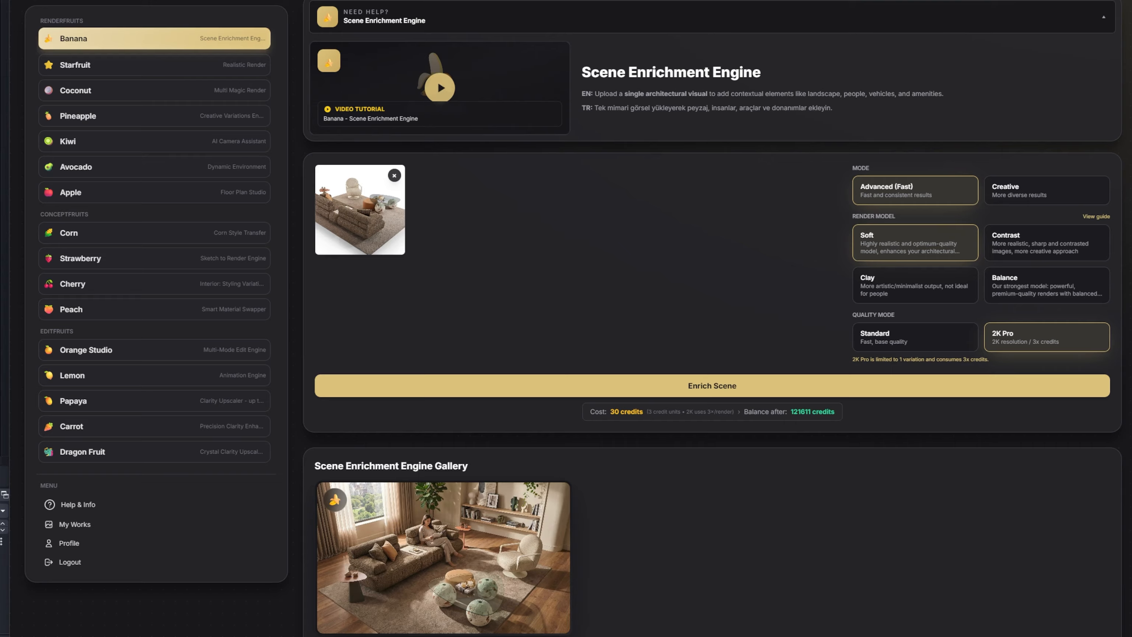
left_click(462, 565)
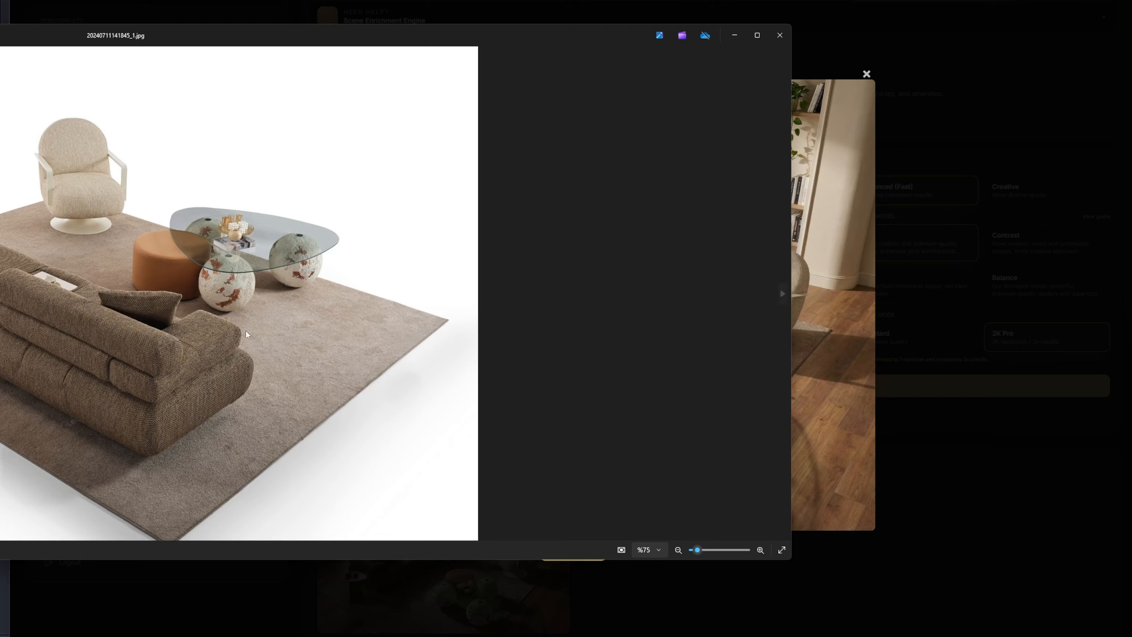
scroll(134, 295, "up", 5)
left_click_drag(117, 329, 240, 387)
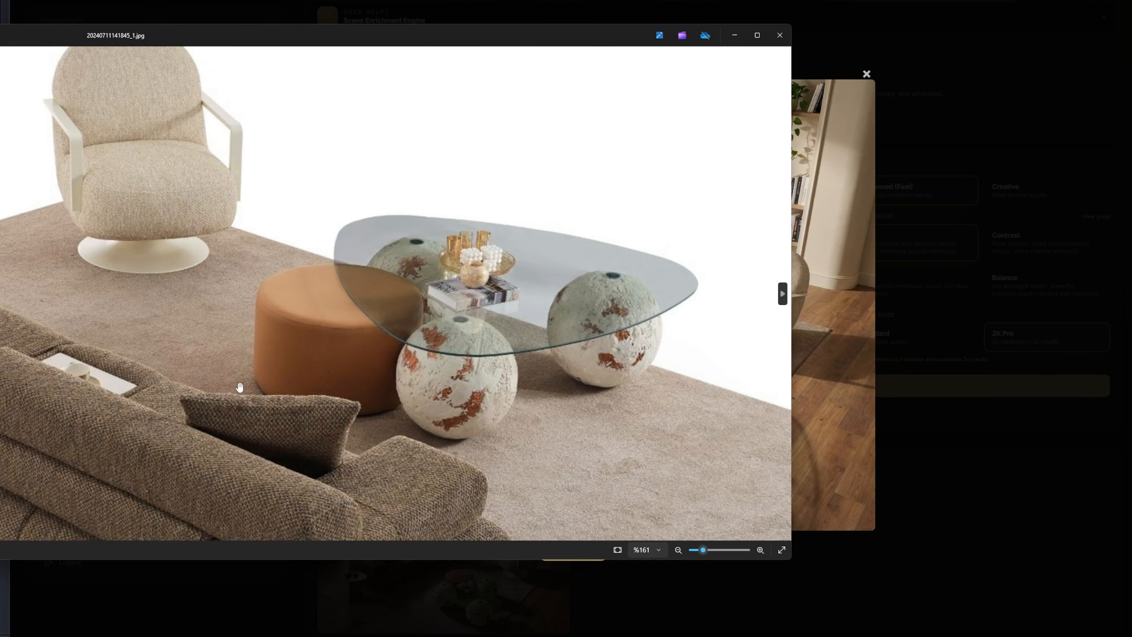
scroll(195, 324, "down", 3)
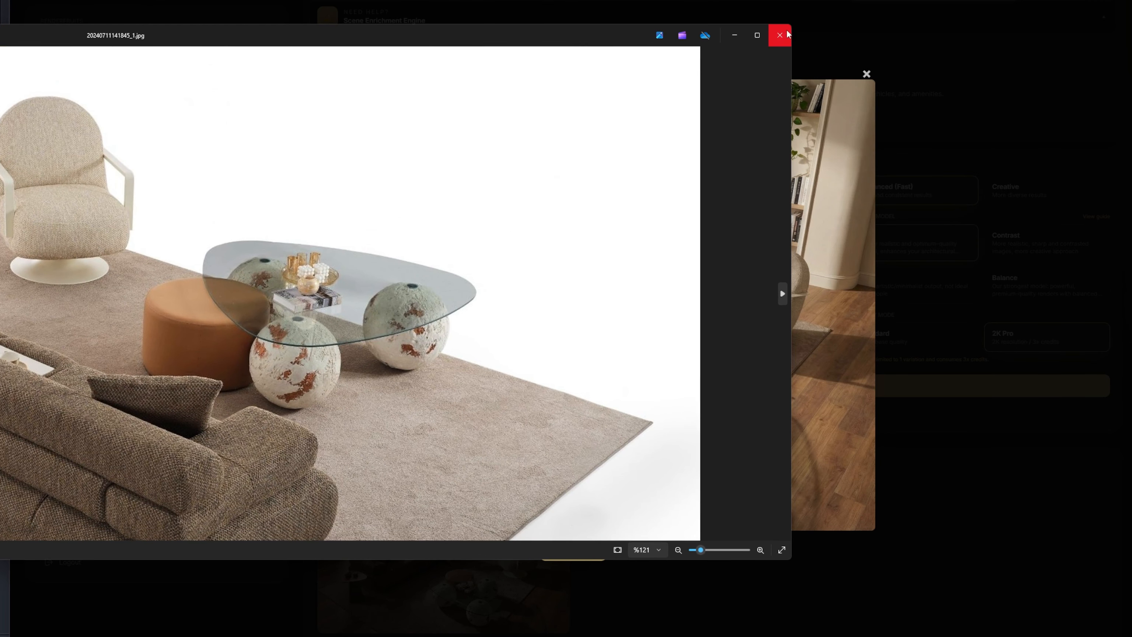
left_click(779, 35)
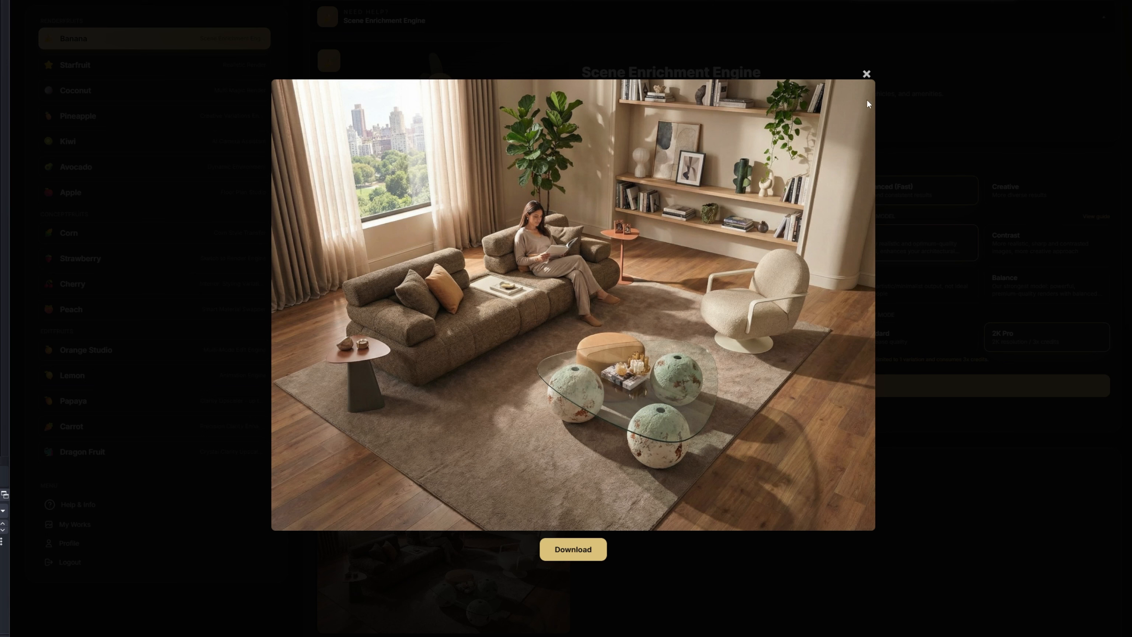
left_click(866, 74)
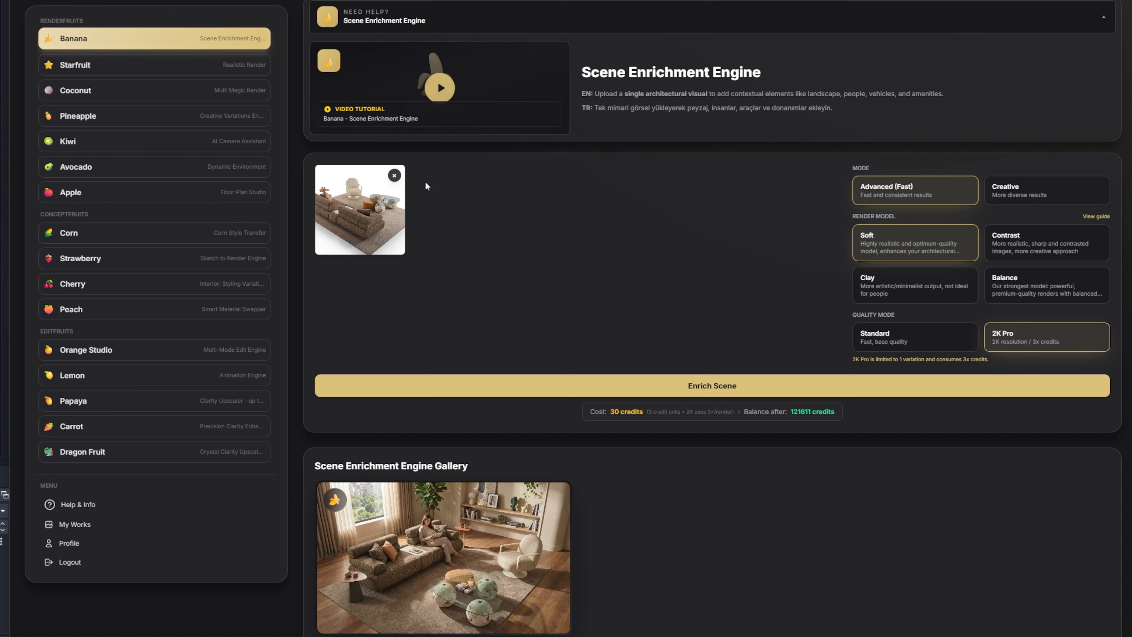
- Replace the furniture upload with the timber-clad house image 5.png and preview the original at a larger size
left_click(393, 176)
left_click_drag(9, 147, 374, 215)
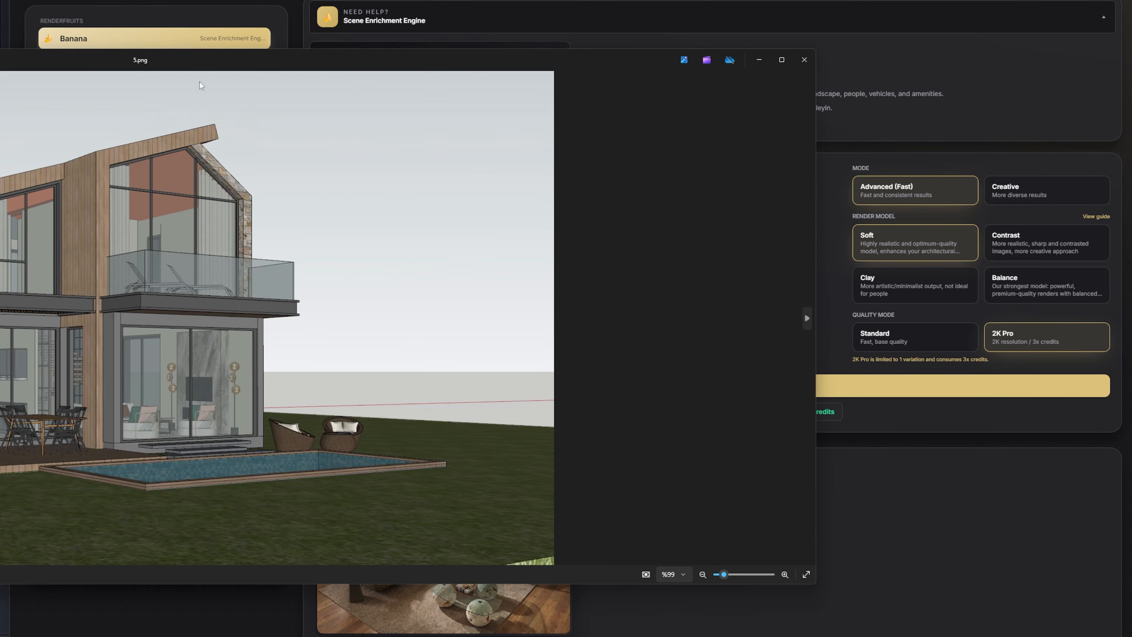
key("super+Right")
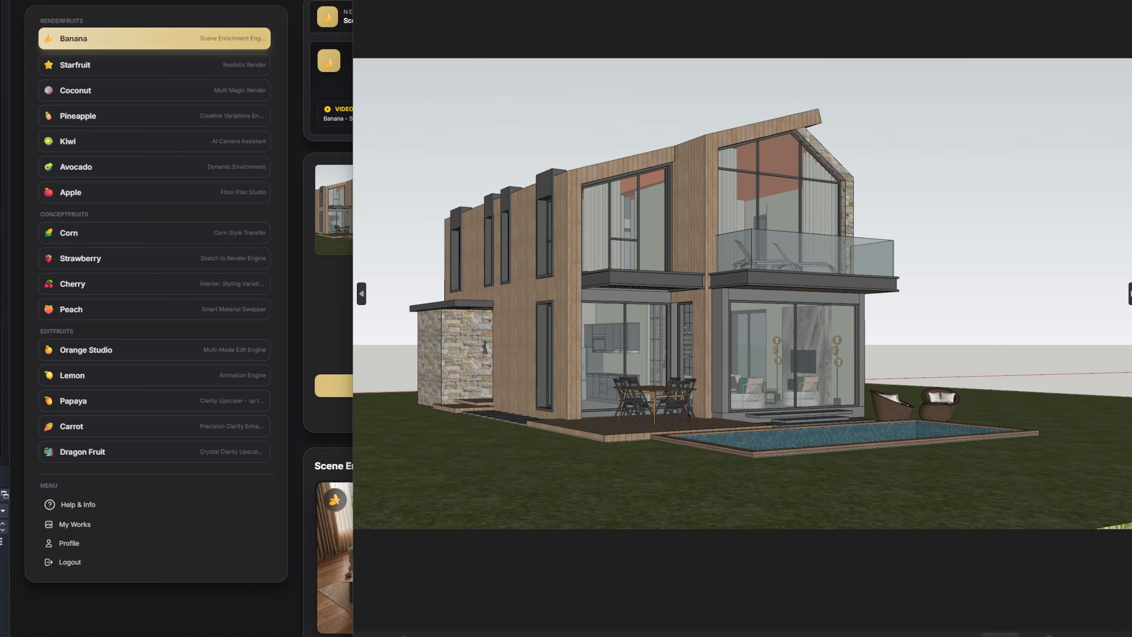
key("Escape")
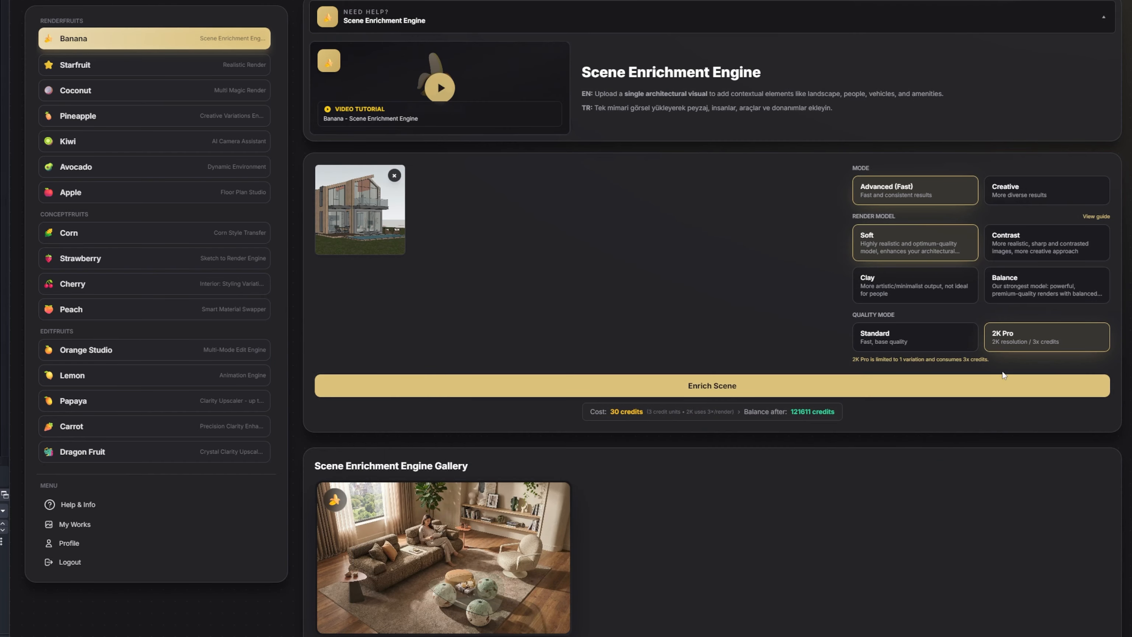
- Enrich the timber-clad house scene in Advanced (Fast) mode and view the finished render enlarged
left_click(1003, 384)
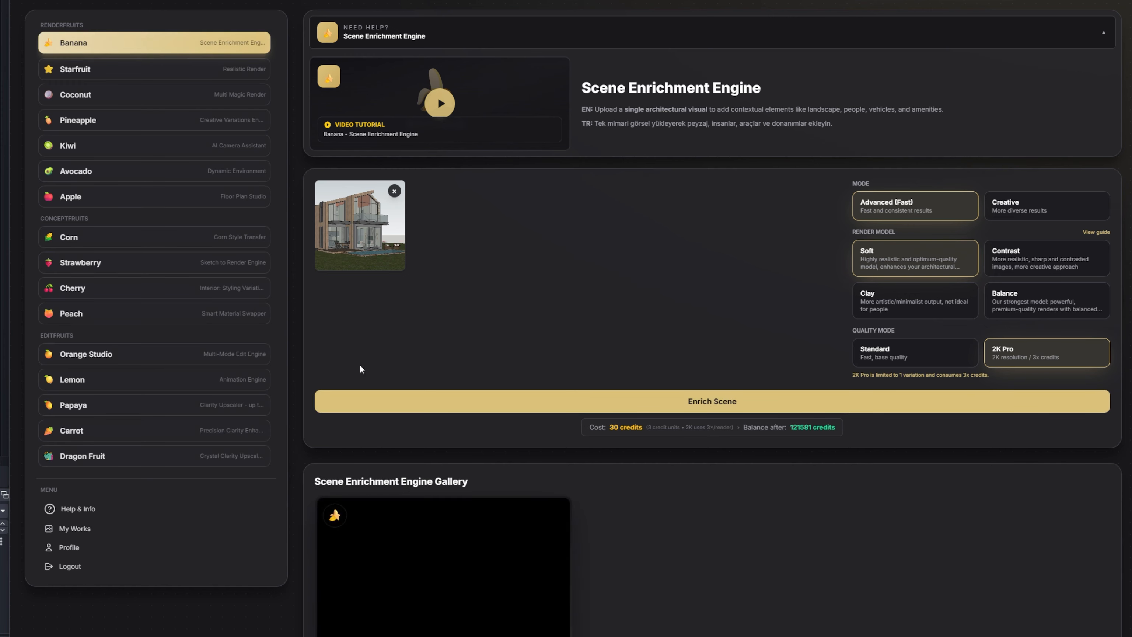
left_click(443, 560)
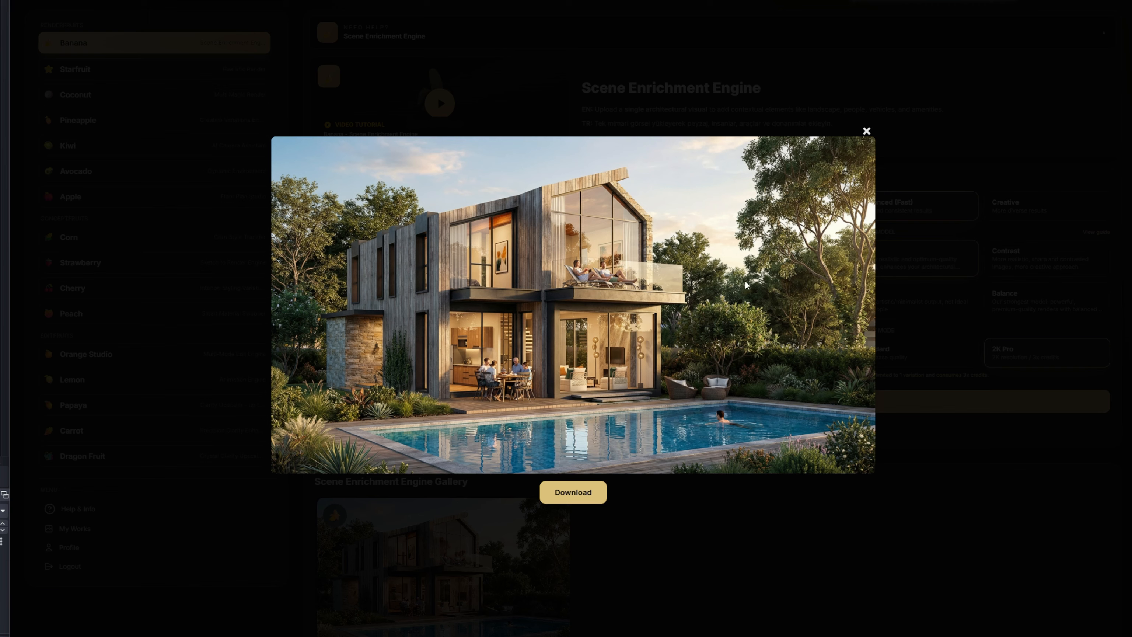
left_click(868, 131)
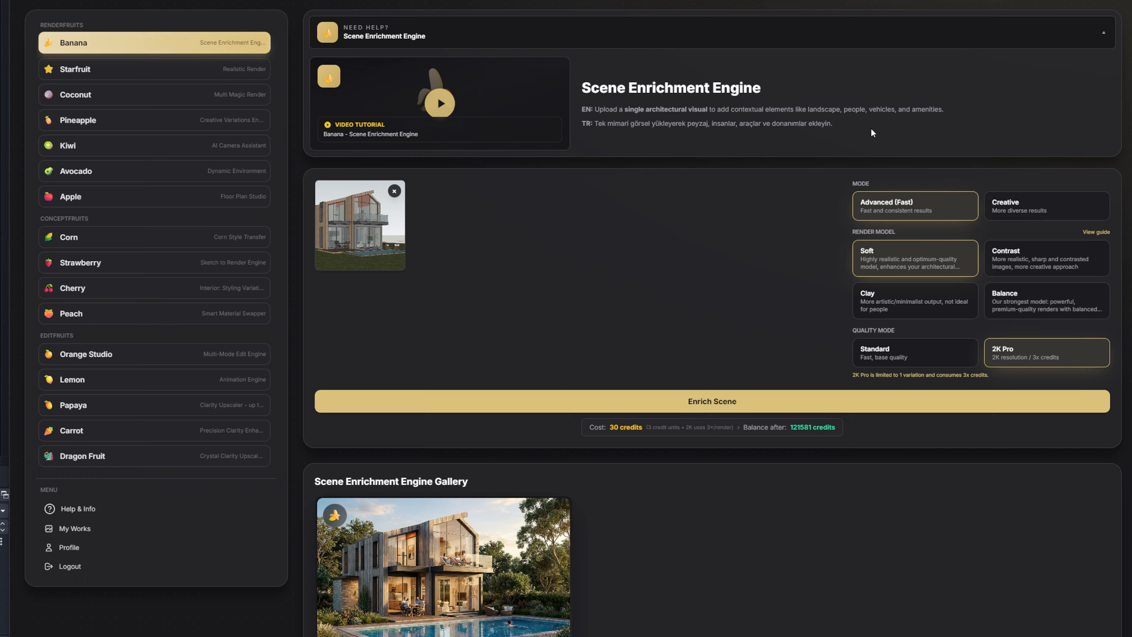
- Set the mode to Creative and upload the timber-clad house image again after removing its first upload
left_click(402, 191)
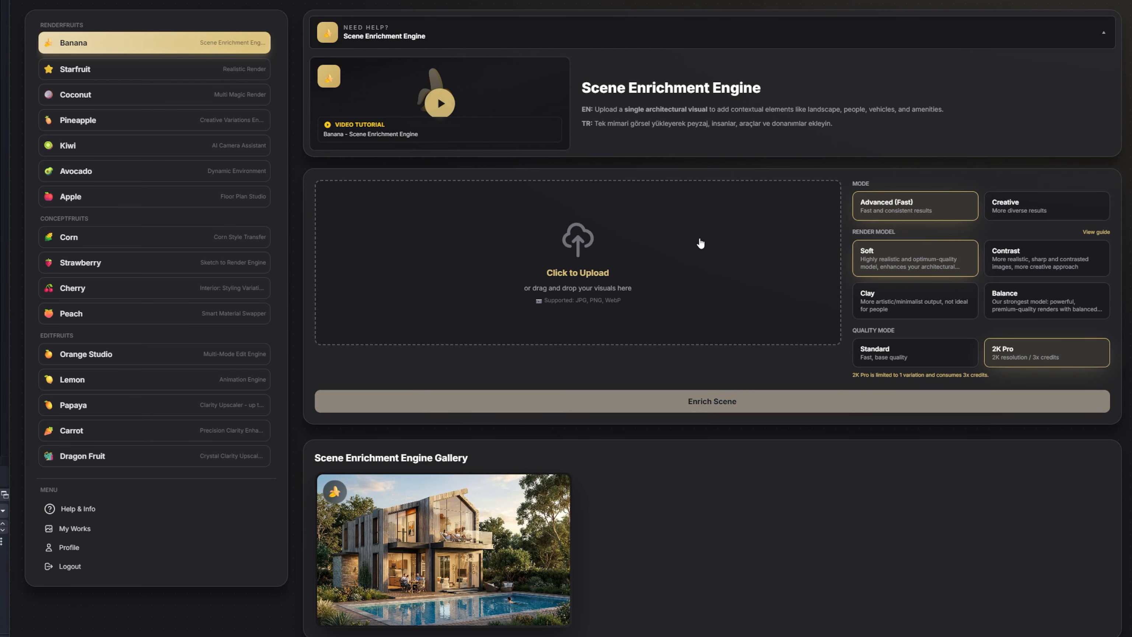
left_click(1018, 204)
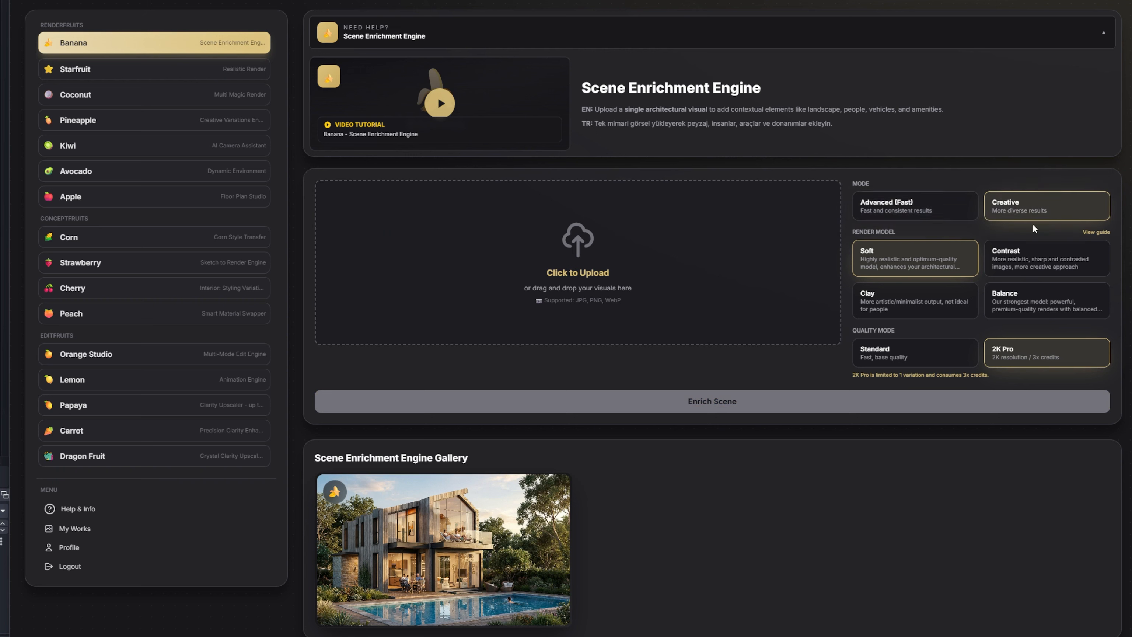
left_click(860, 214)
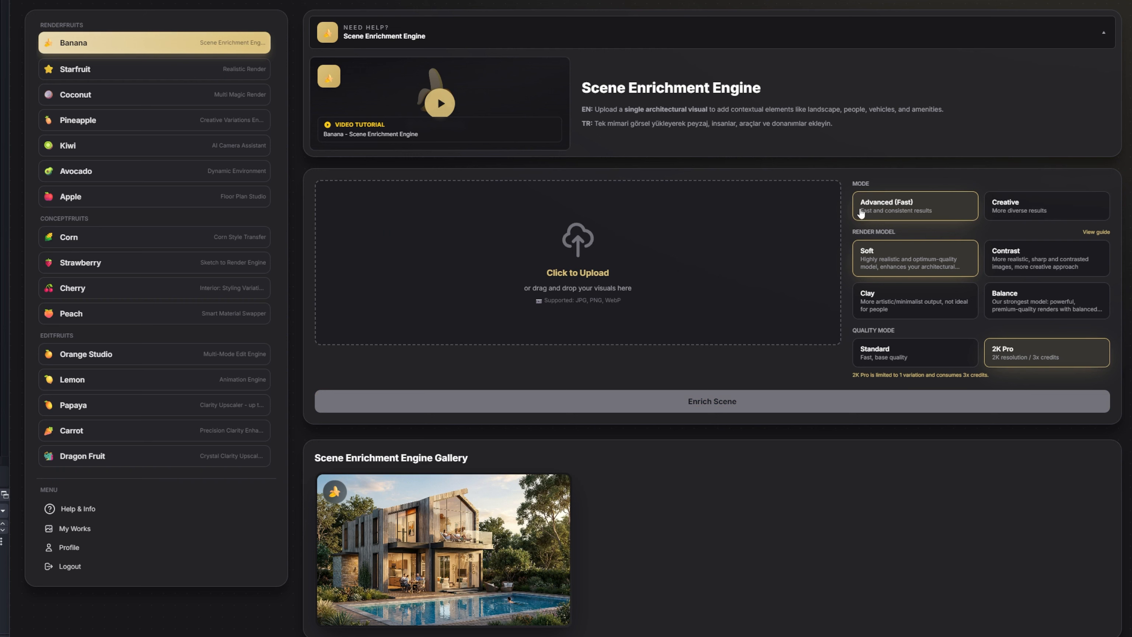
left_click(1029, 212)
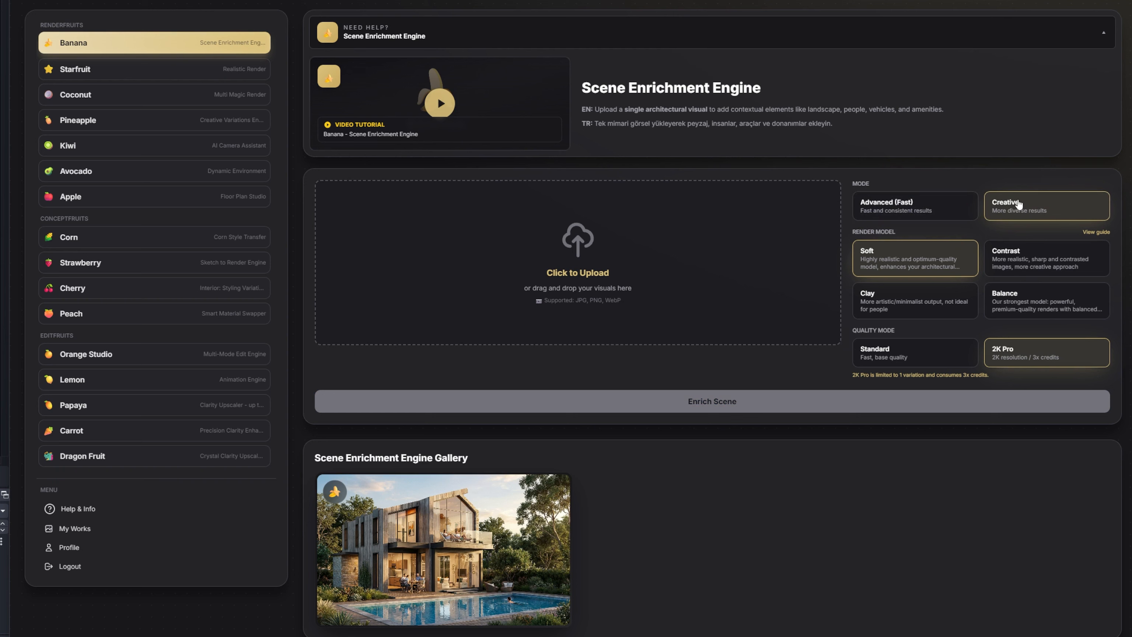
left_click_drag(2, 214, 336, 264)
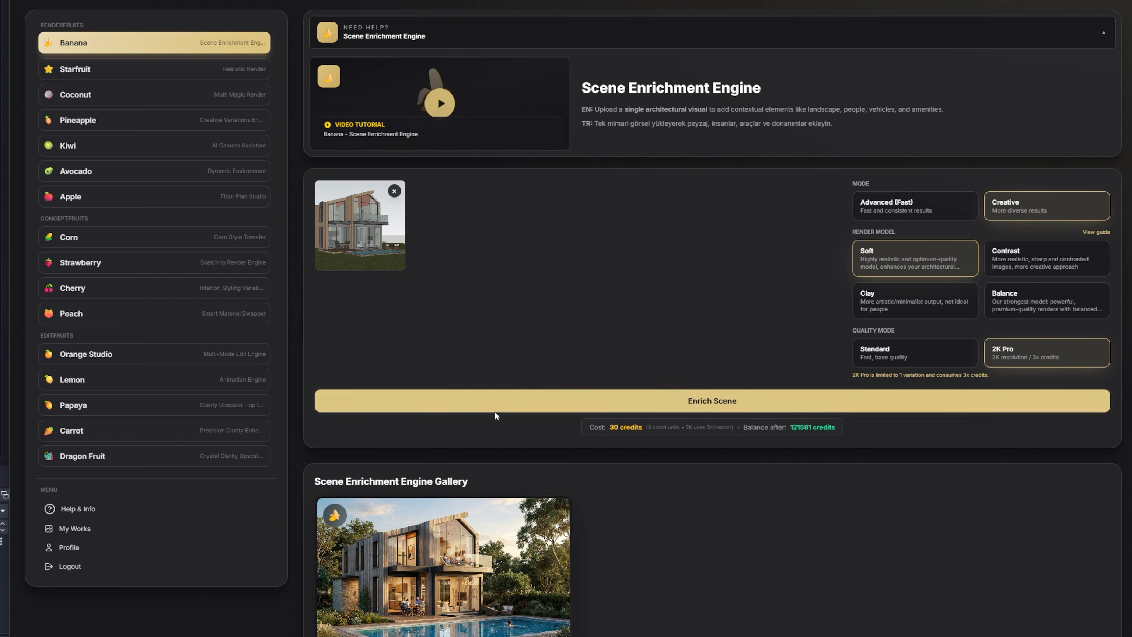
- Enrich the house scene in Creative mode, and switch the render model to Balance and back to Soft
left_click(557, 407)
scroll(640, 335, "down", 1)
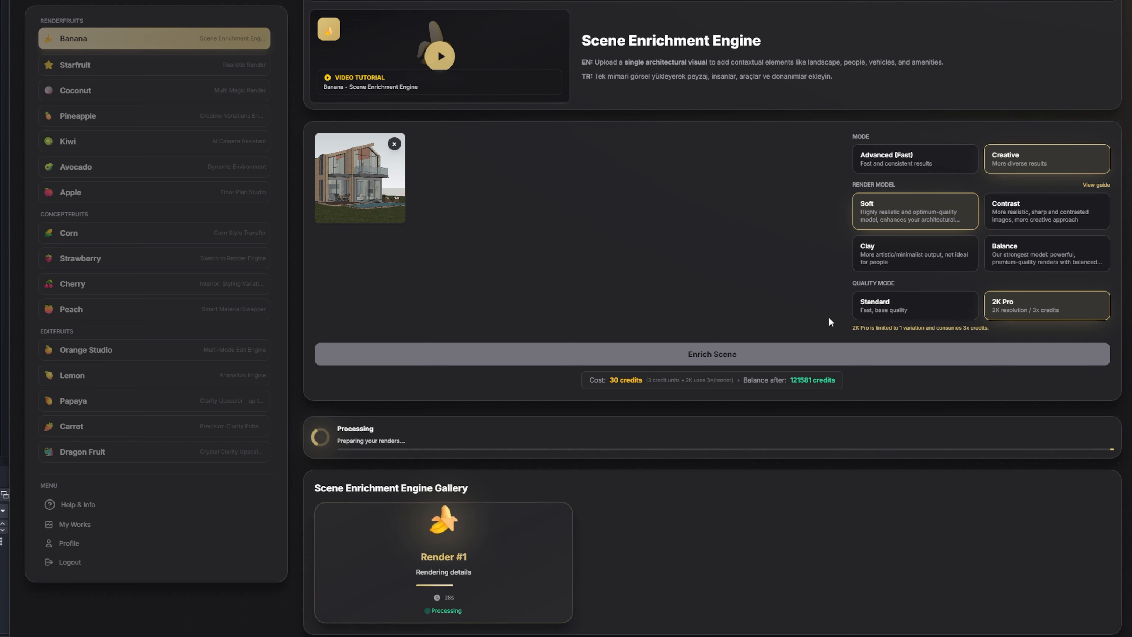
left_click(1011, 264)
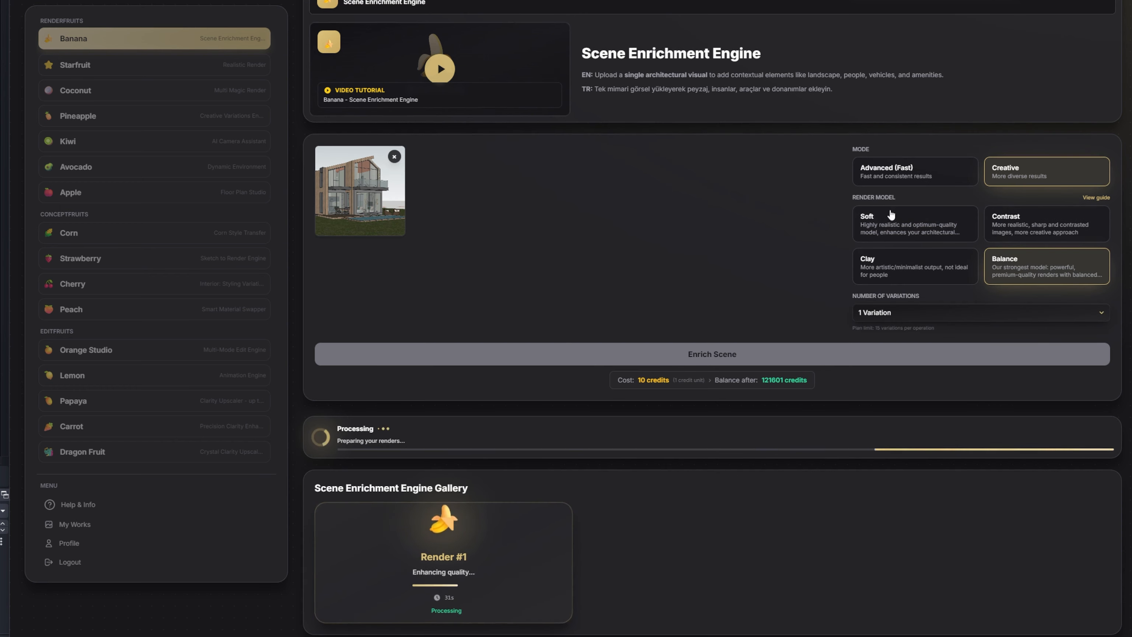
left_click(890, 215)
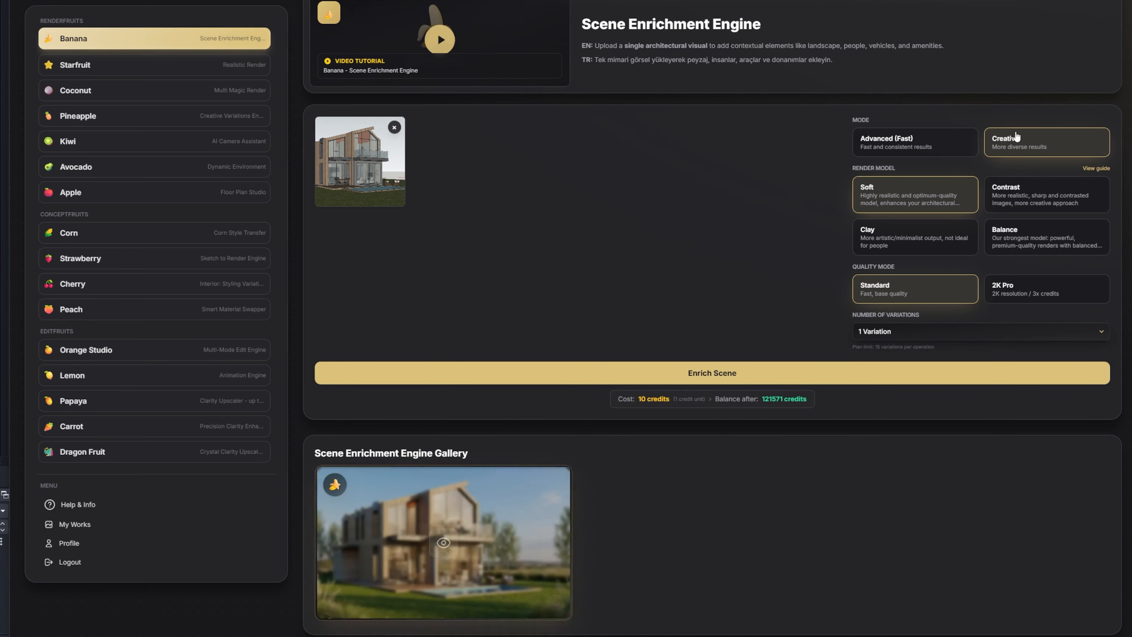
- View the Creative-mode render of the timber-clad house enlarged and close it
left_click(504, 526)
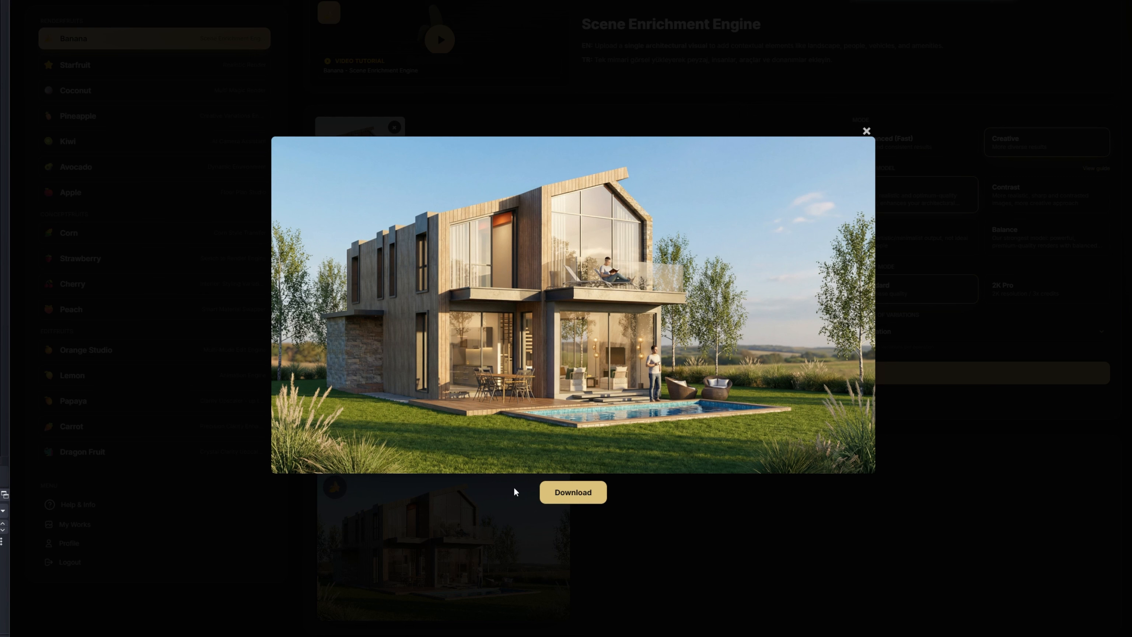
left_click(867, 131)
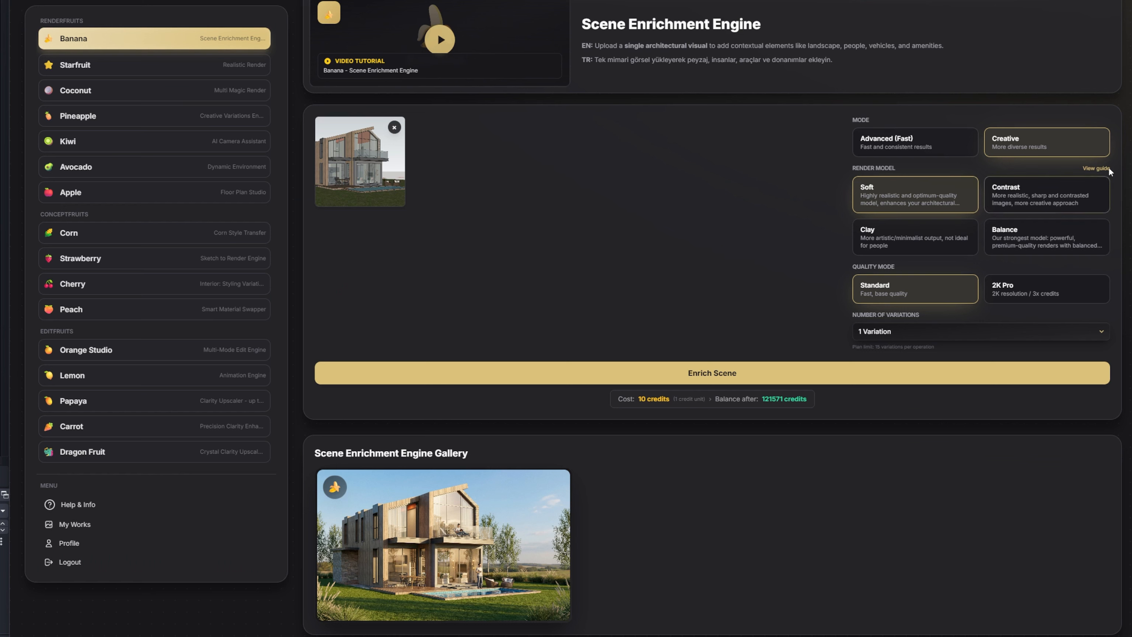
- Set the number of variations to 5 with Creative mode selected and enrich the house scene
left_click(888, 146)
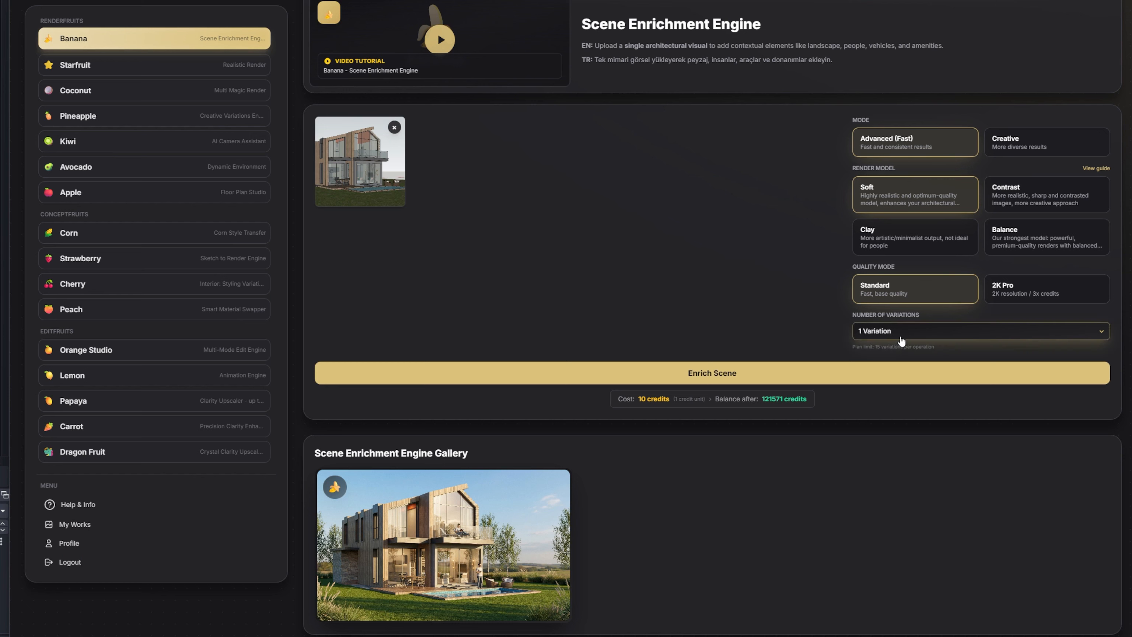
left_click(1026, 145)
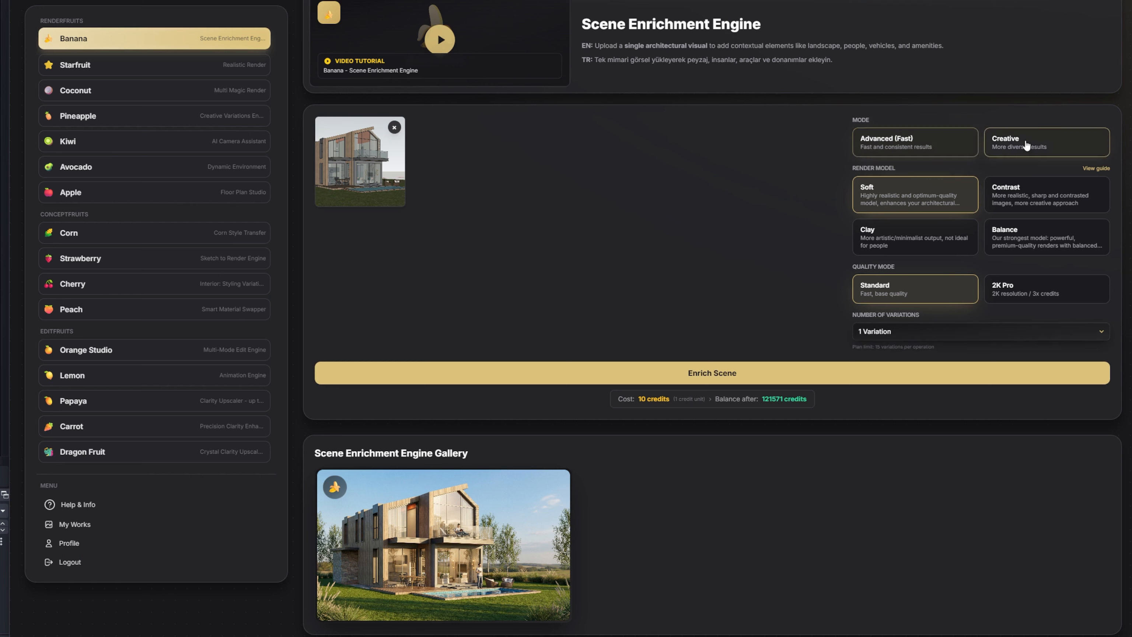
left_click(894, 331)
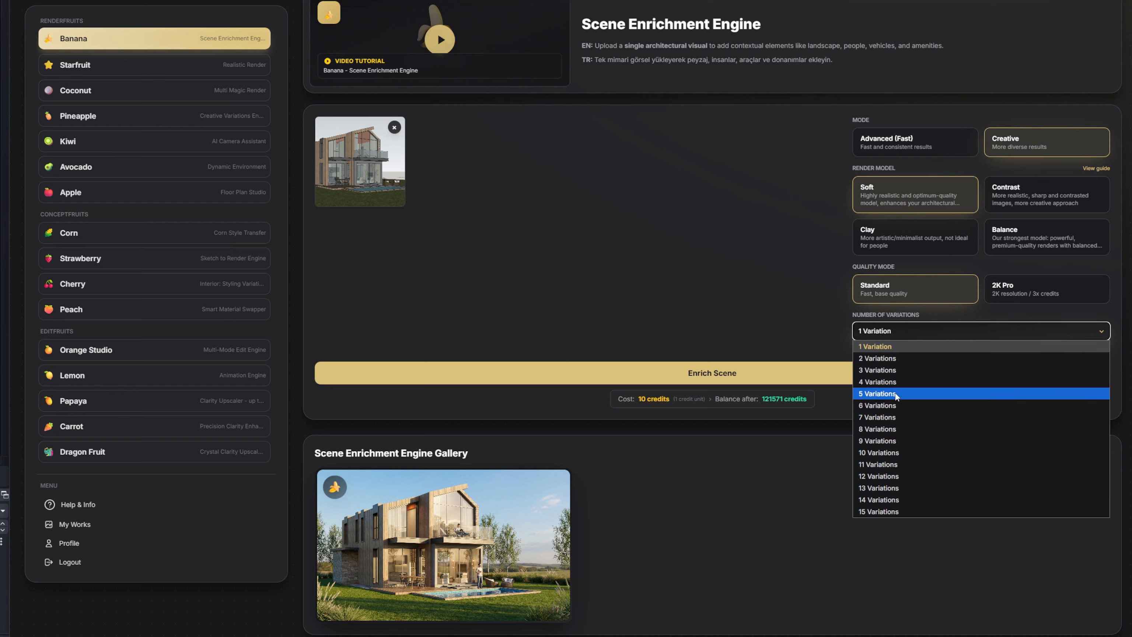
left_click(877, 393)
left_click(713, 373)
scroll(469, 214, "down", 3)
scroll(472, 212, "up", 3)
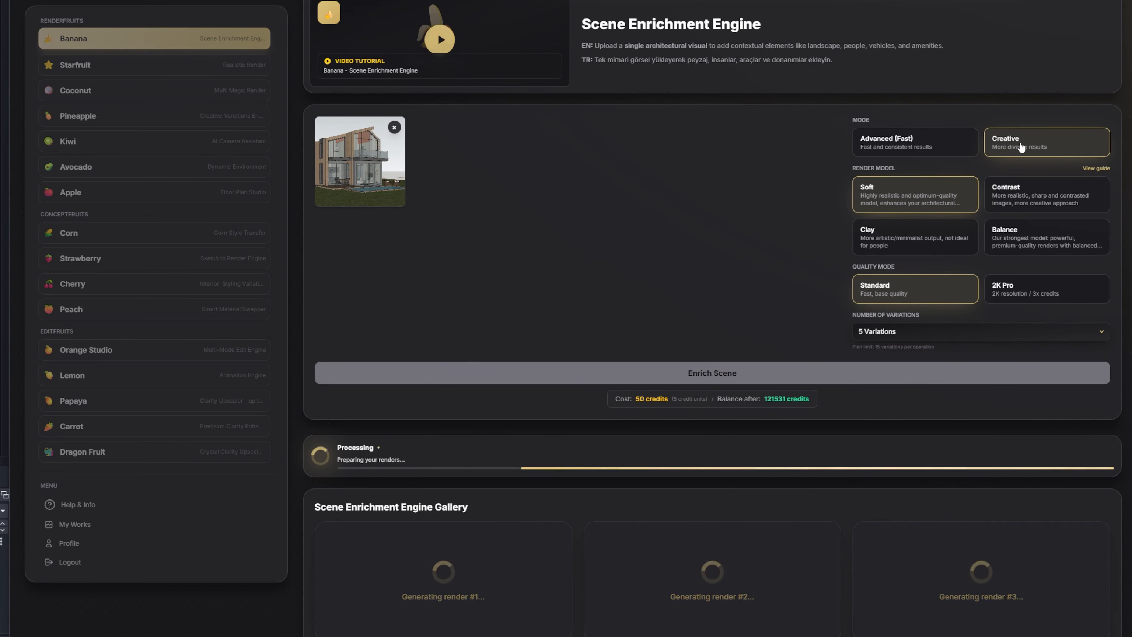
scroll(707, 319, "down", 1)
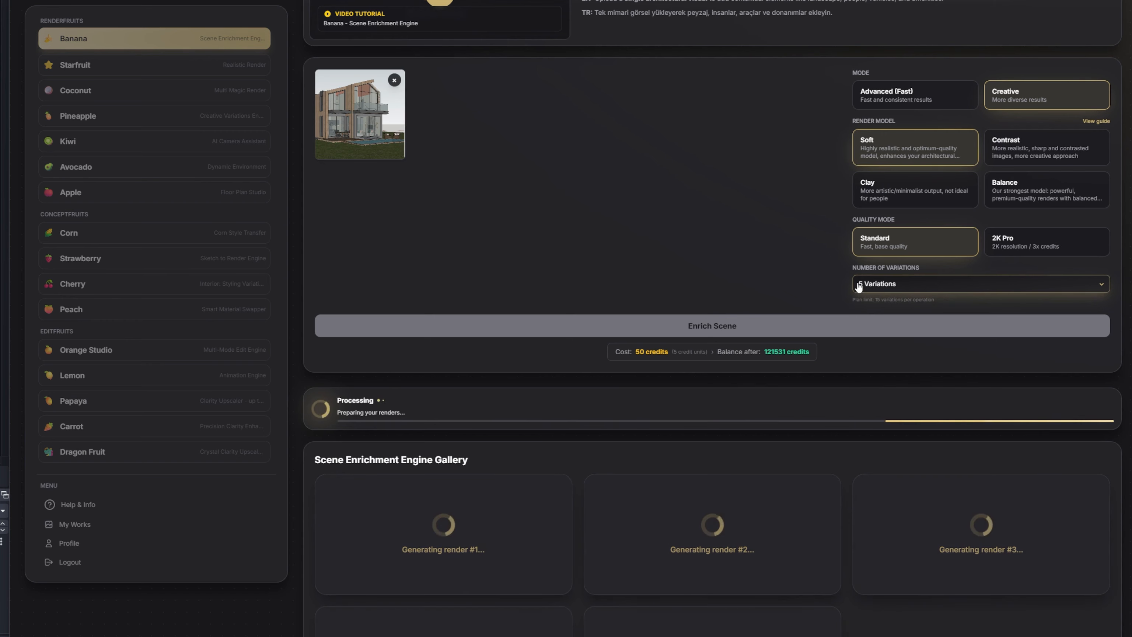
scroll(862, 258, "up", 1)
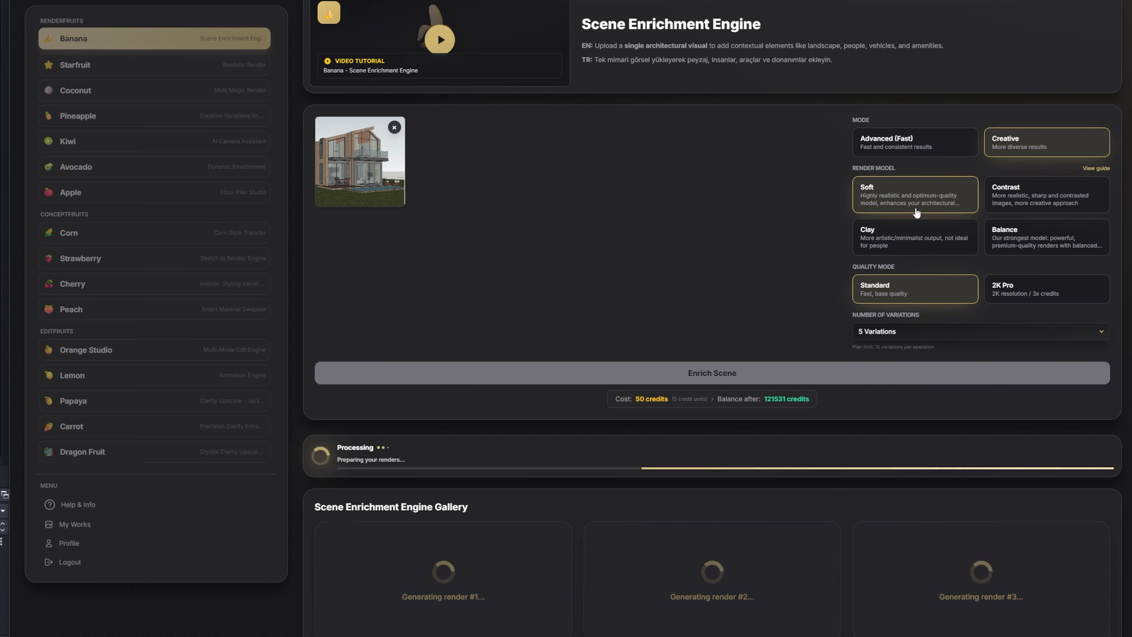
- Browse the five Creative variations of the timber-clad house enlarged and download the one with the flower garden and pool swimmer
scroll(1020, 159, "down", 3)
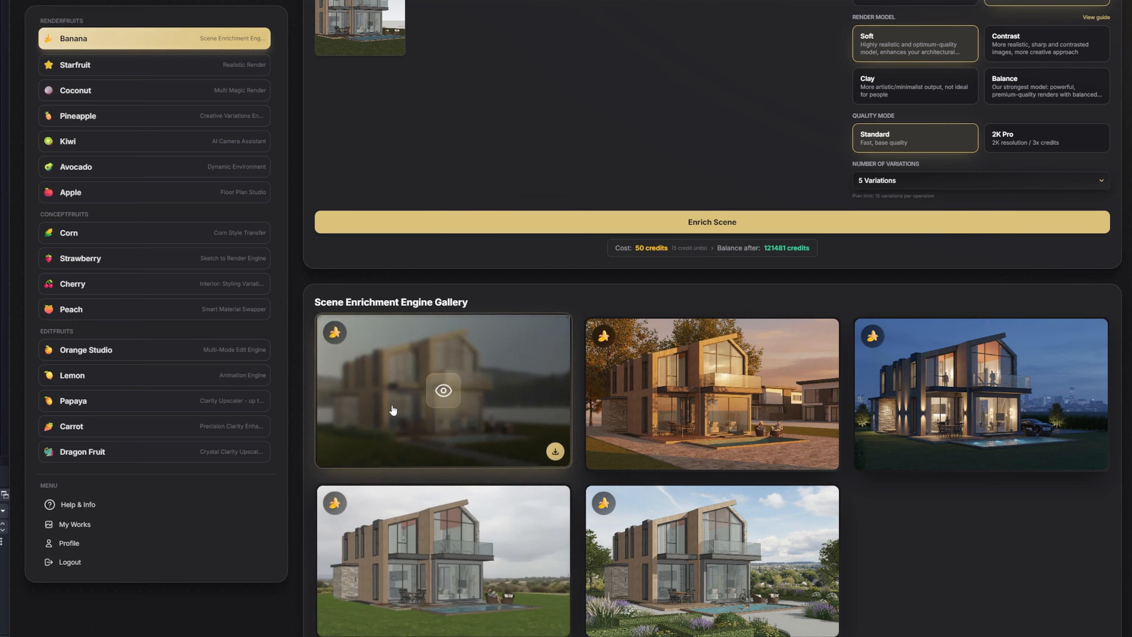
left_click(443, 393)
key("Right")
key("Right")
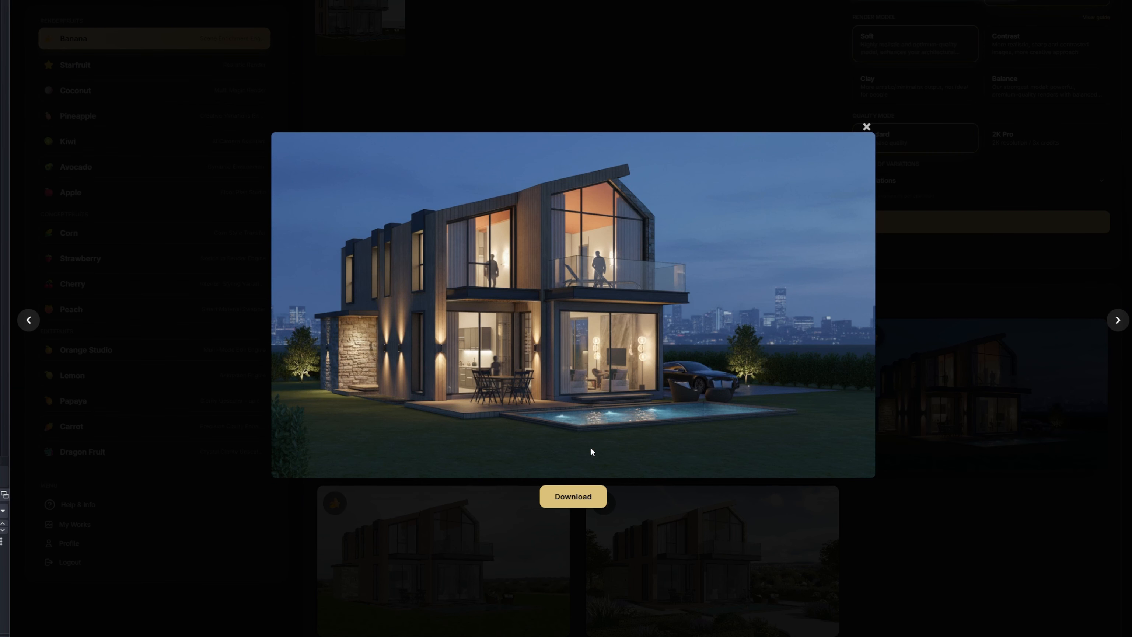
key("Right")
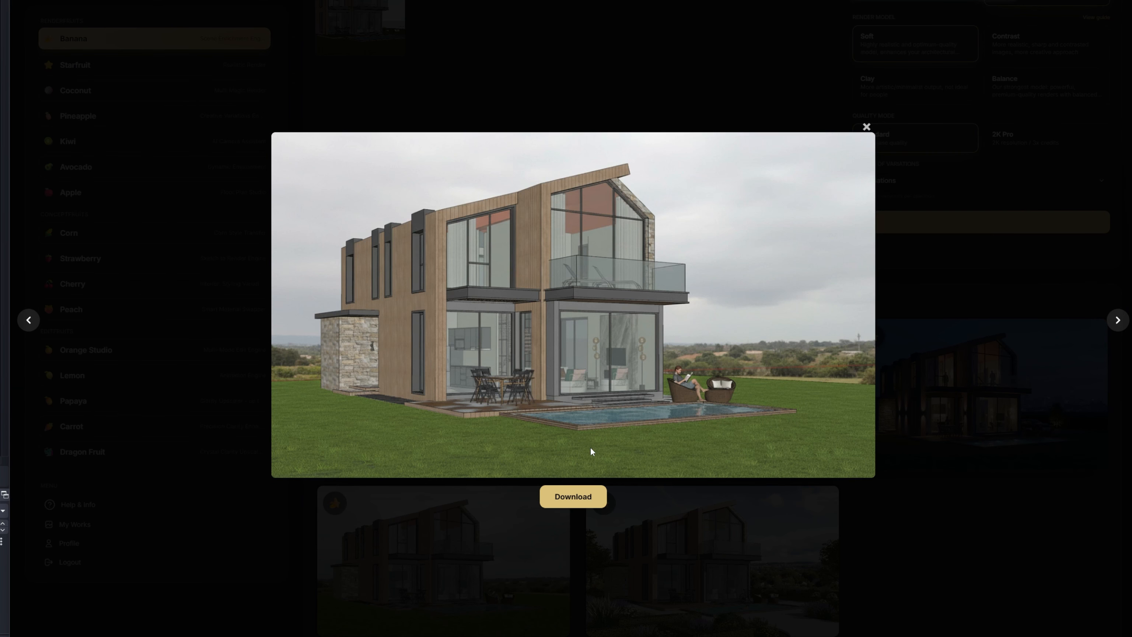
key("Right")
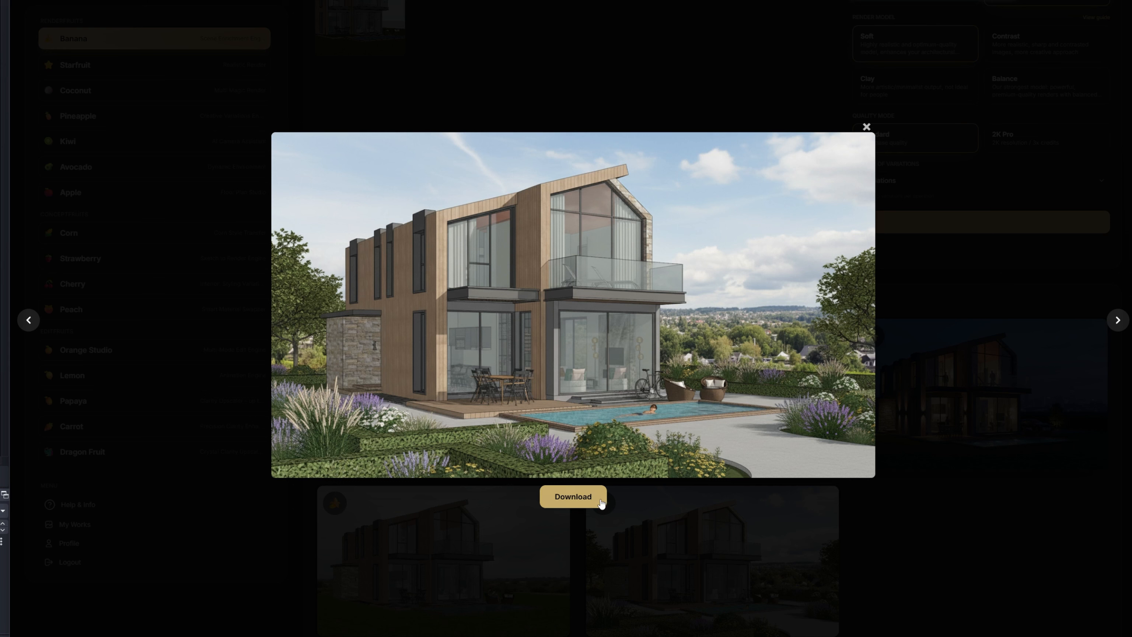
left_click(917, 573)
- Remove the uploaded house image and upload the downloaded garden variation banana_5 (1).png instead
scroll(541, 310, "up", 5)
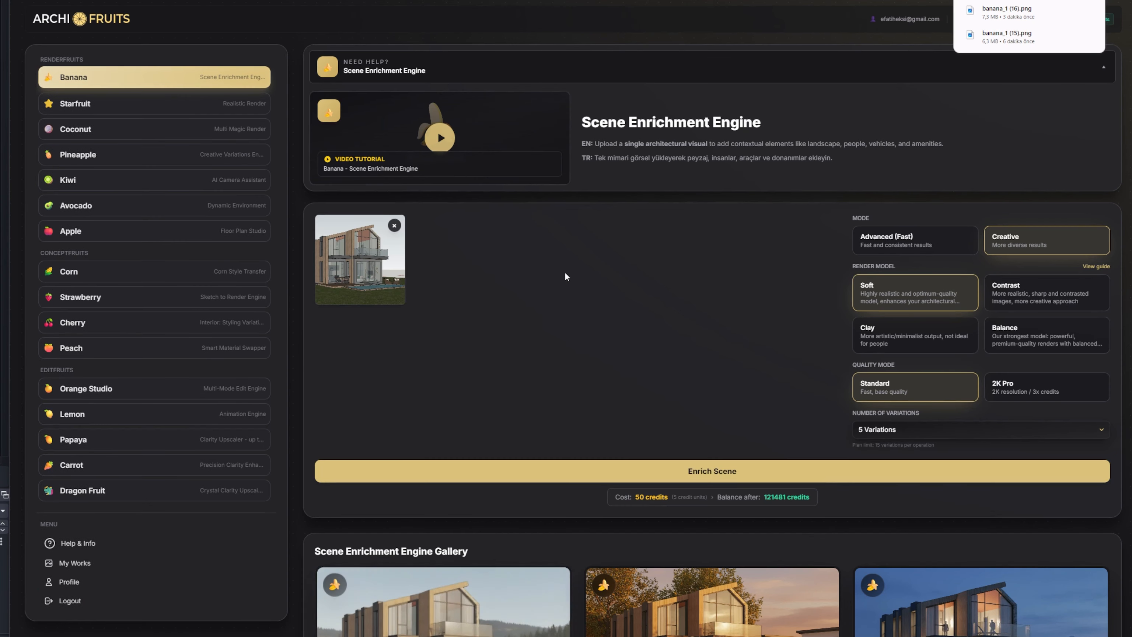
left_click(399, 218)
left_click_drag(1005, 6, 562, 268)
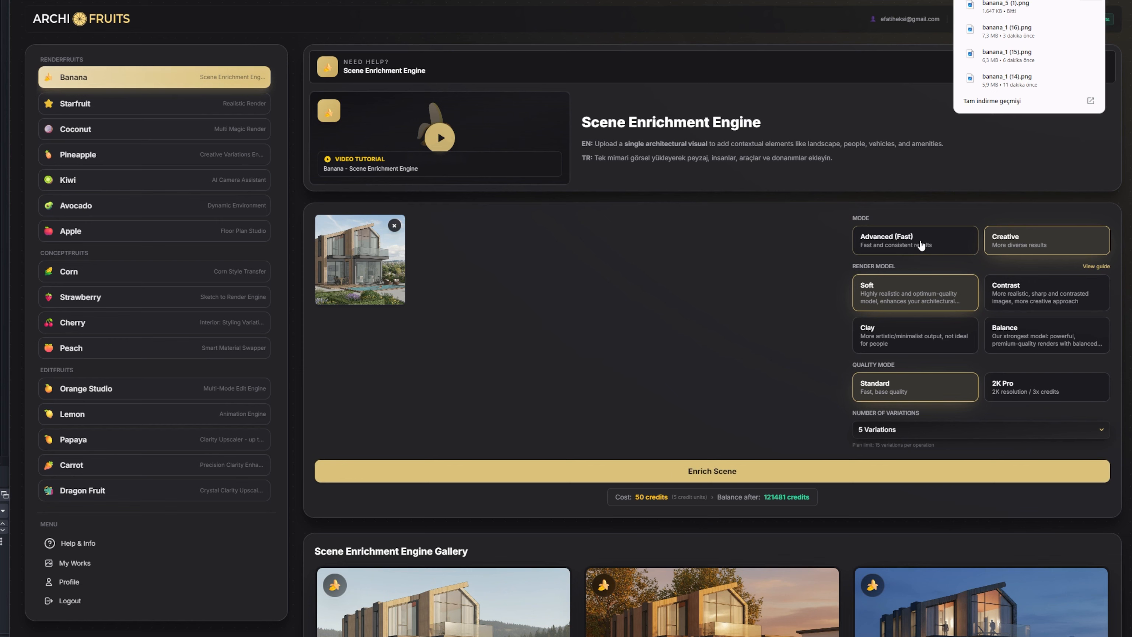
- Set the mode to Advanced (Fast) and the quality to 2K Pro, and enrich the garden house scene
left_click(915, 242)
left_click(1015, 391)
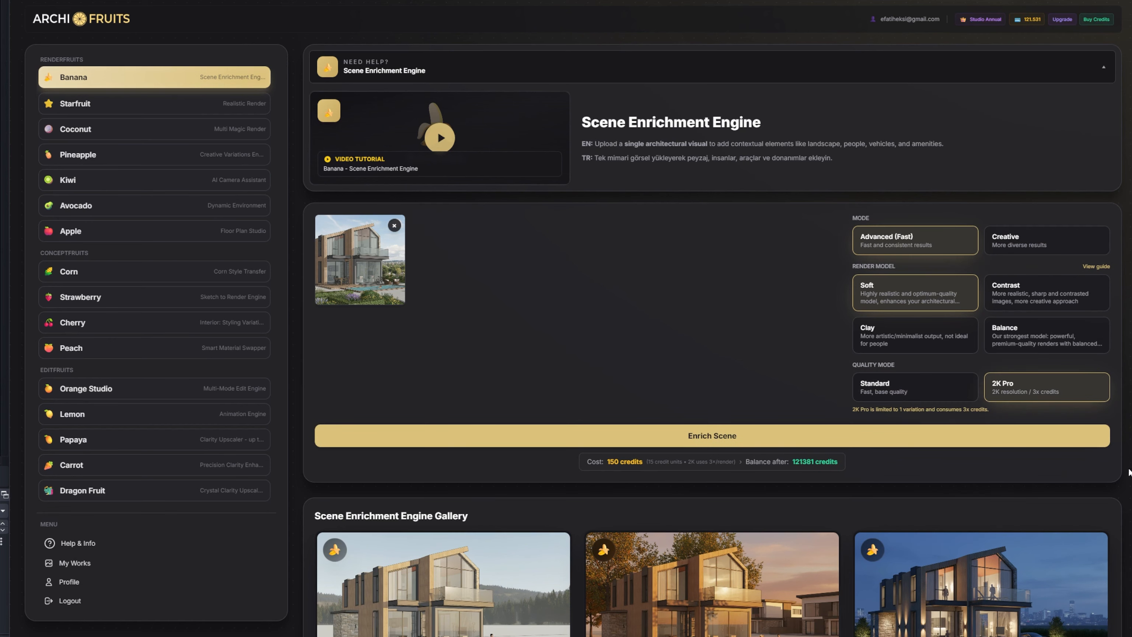
left_click(726, 439)
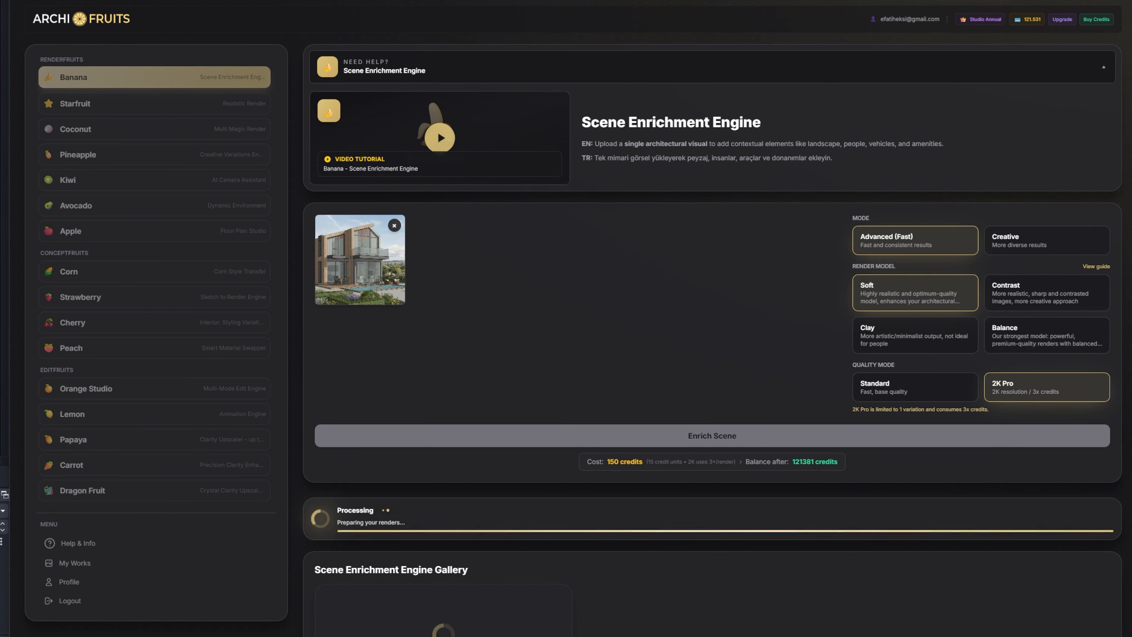
- Open the downloaded garden variation in the image viewer, inspect its details up close, and close it
left_click(1097, 0)
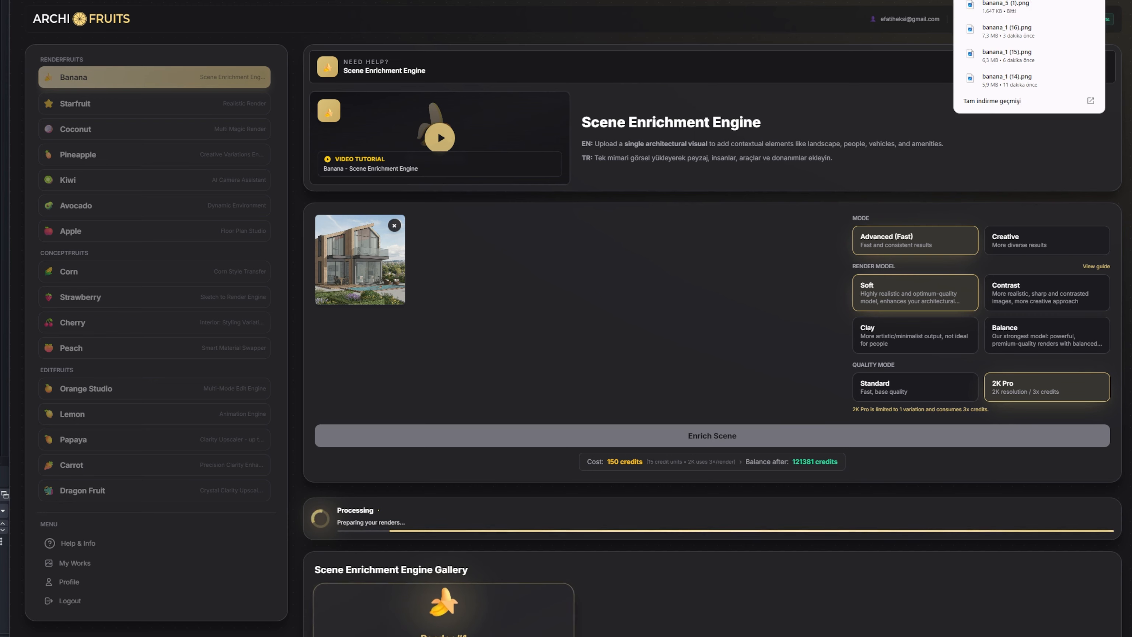
left_click(1018, 6)
left_click_drag(0, 85, 404, 97)
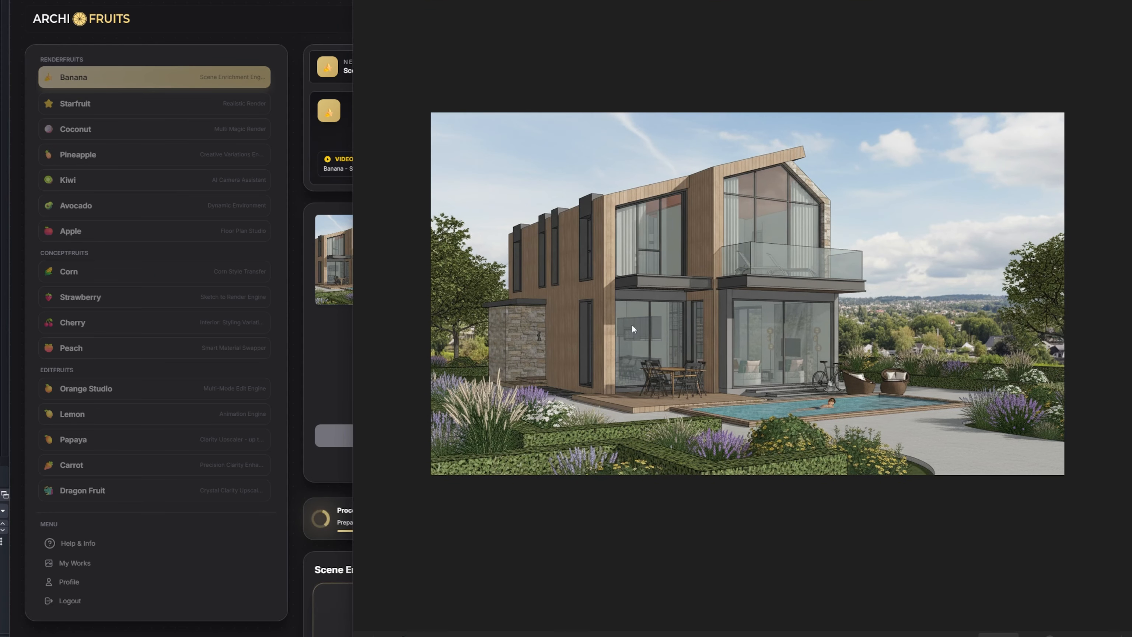
scroll(632, 325, "up", 3)
left_click_drag(1078, 494, 862, 486)
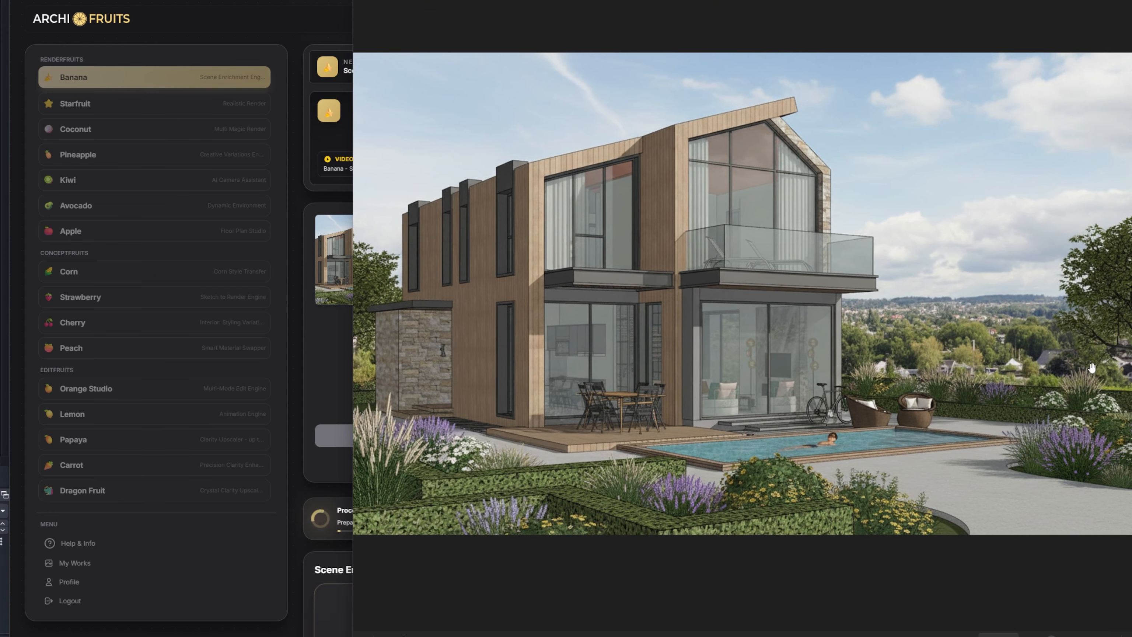
left_click_drag(884, 408, 950, 438)
scroll(770, 382, "down", 3)
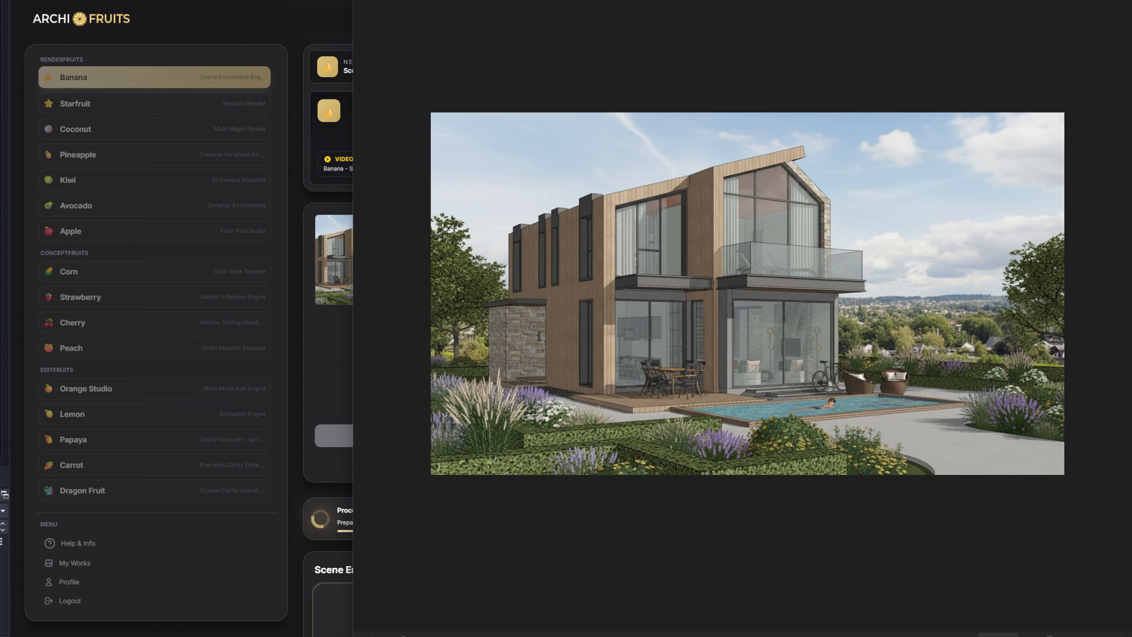
key("Escape")
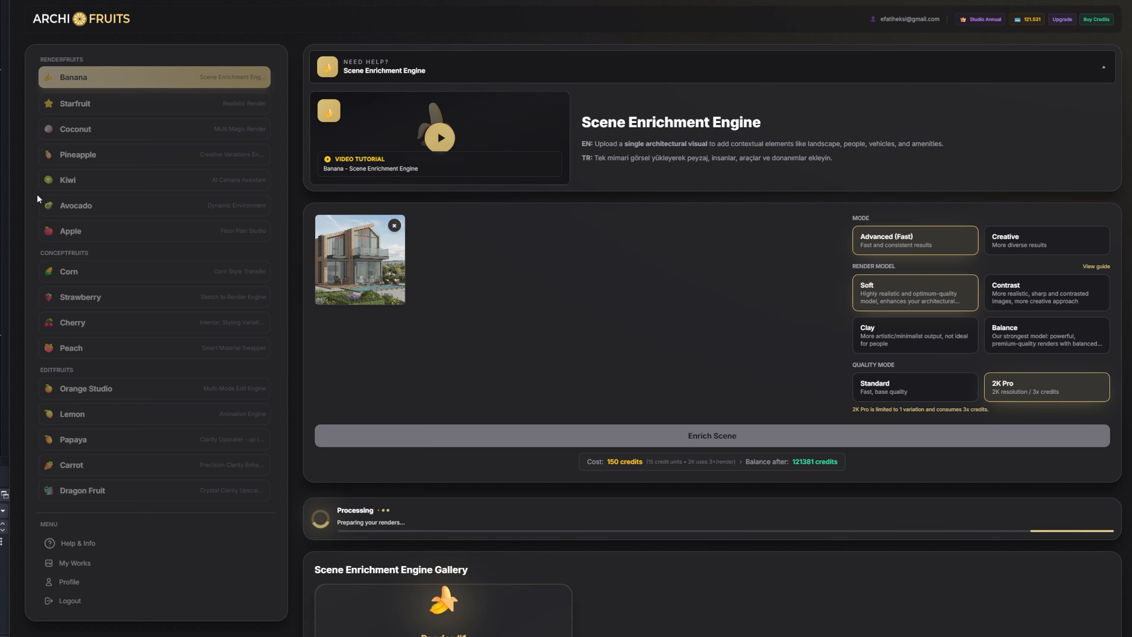
- View the 2K Pro render of the garden house enlarged and close it
scroll(551, 469, "down", 1)
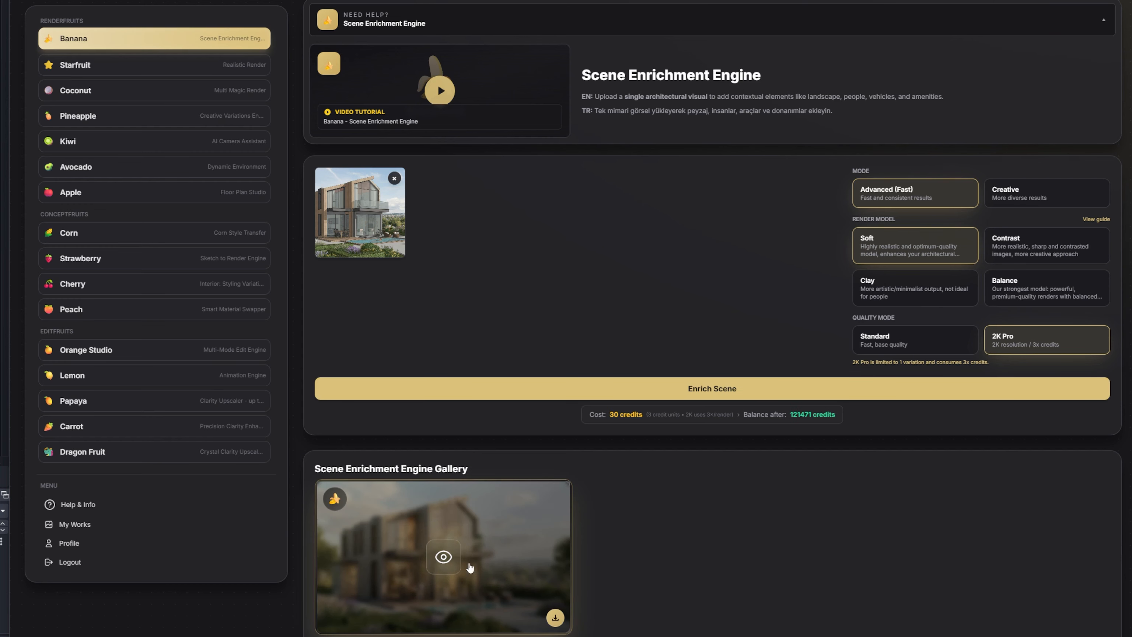
left_click(443, 556)
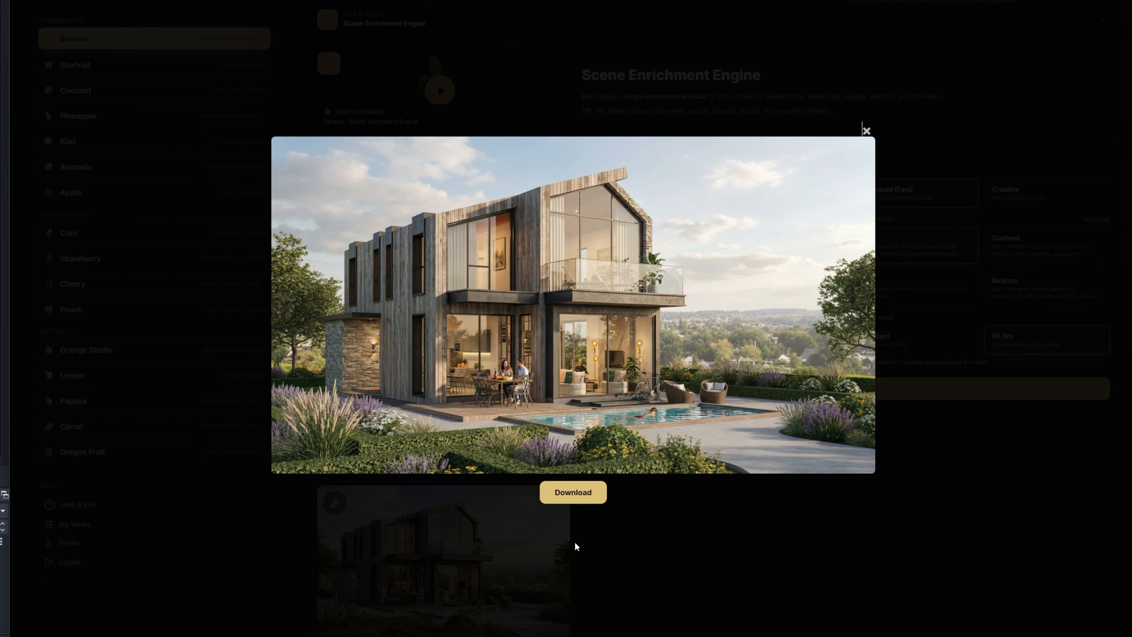
left_click(87, 594)
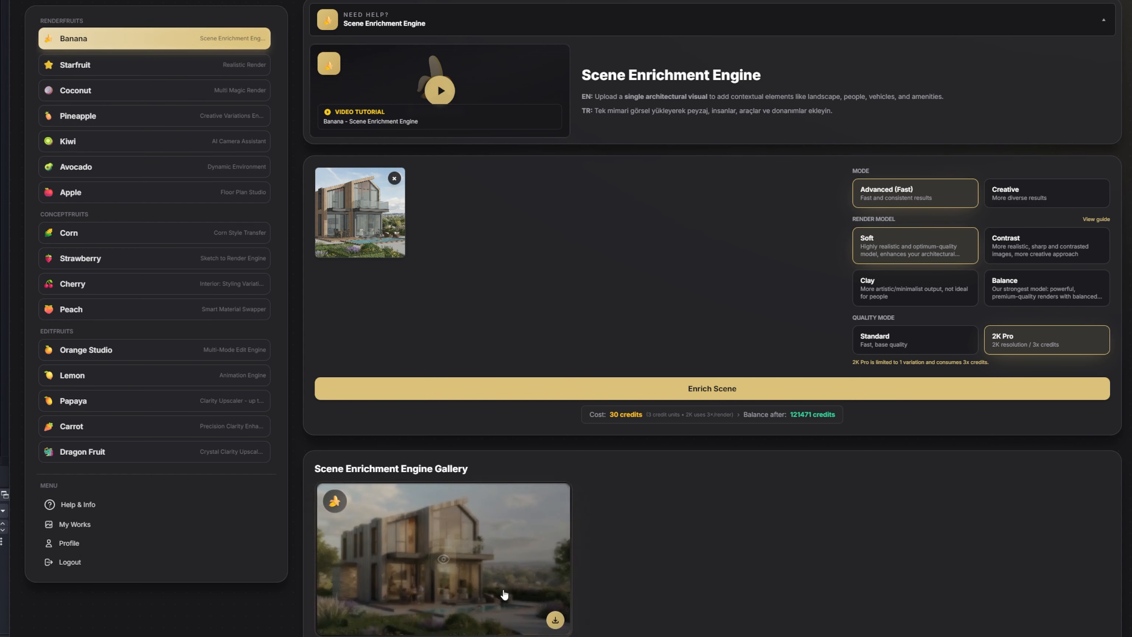
left_click(510, 609)
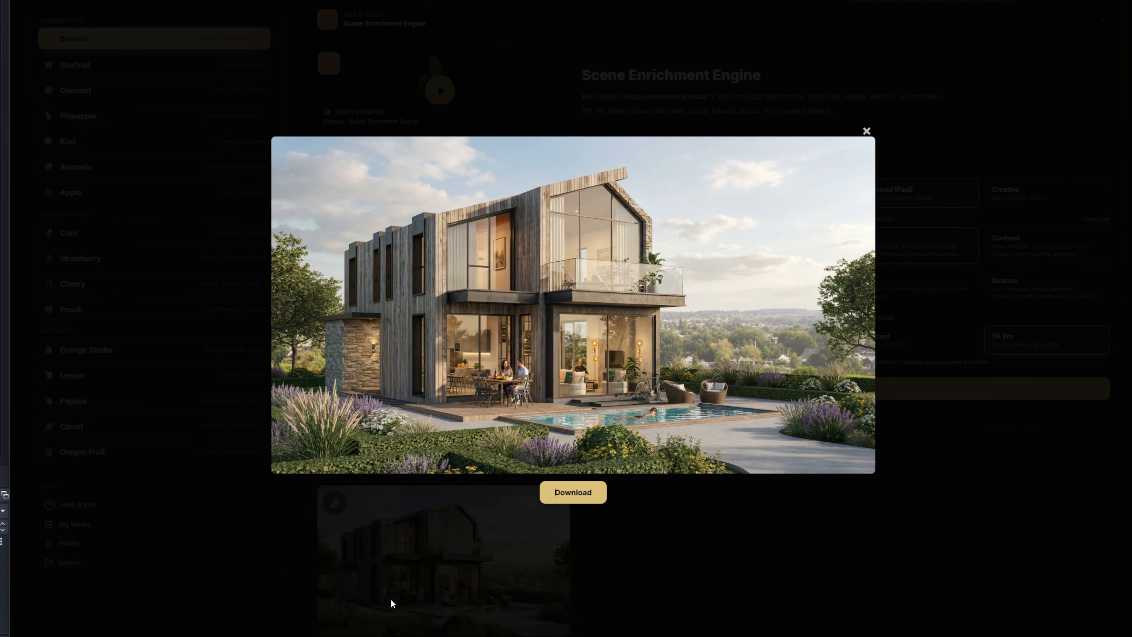
left_click(392, 604)
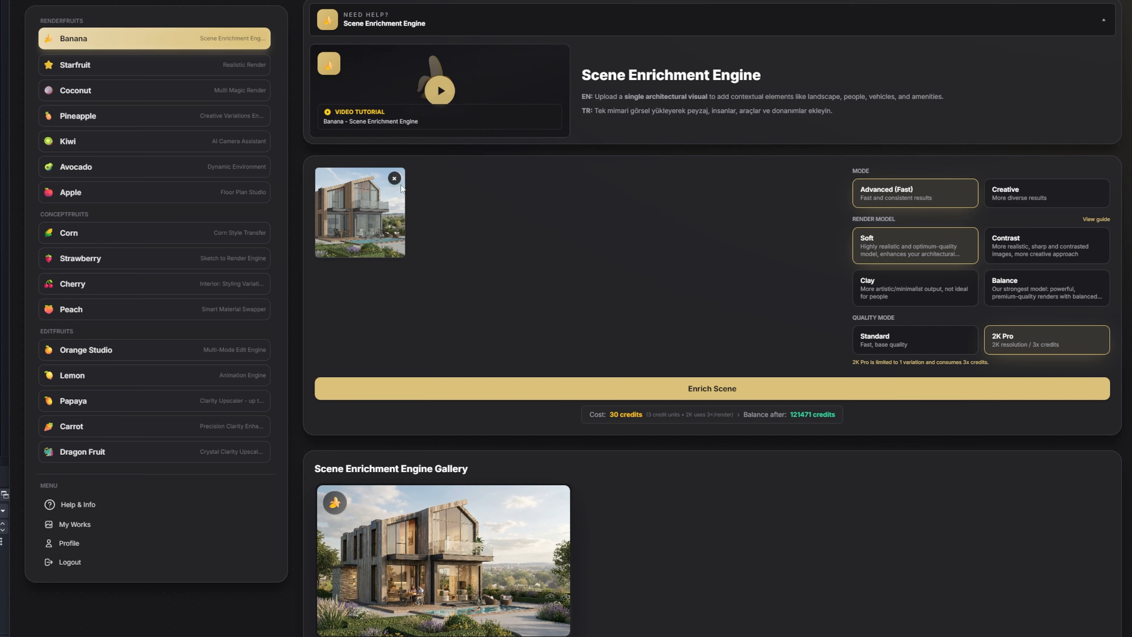
- Replace the uploaded house with the glass skyscraper image, check the original in the image viewer, and enrich the scene
left_click(394, 178)
left_click_drag(6, 212, 493, 213)
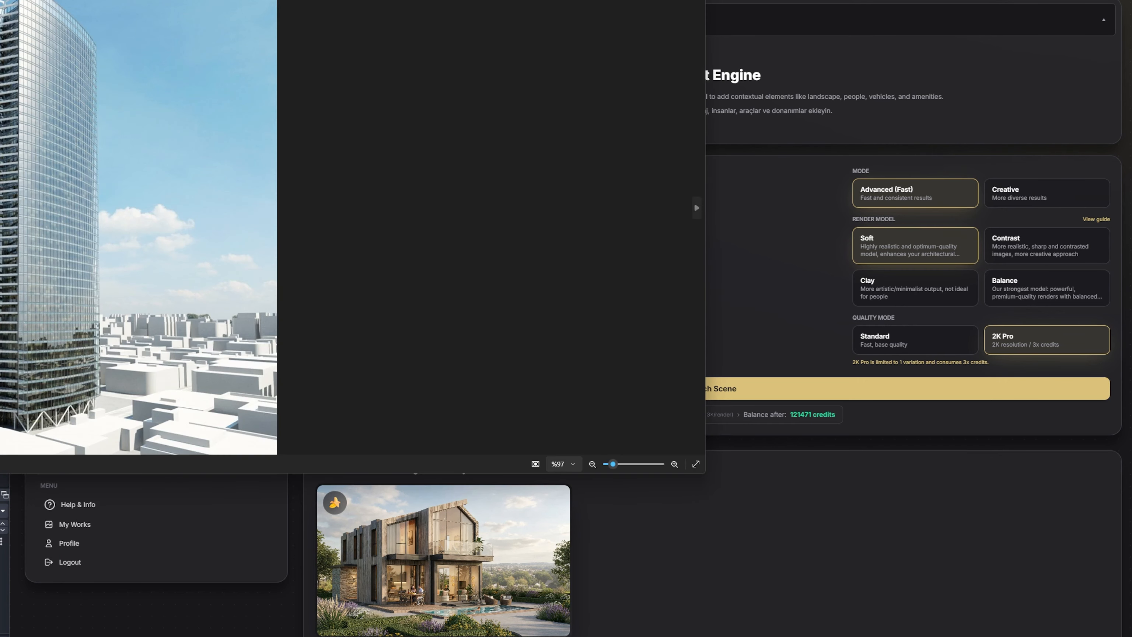
left_click_drag(149, 1, 731, 178)
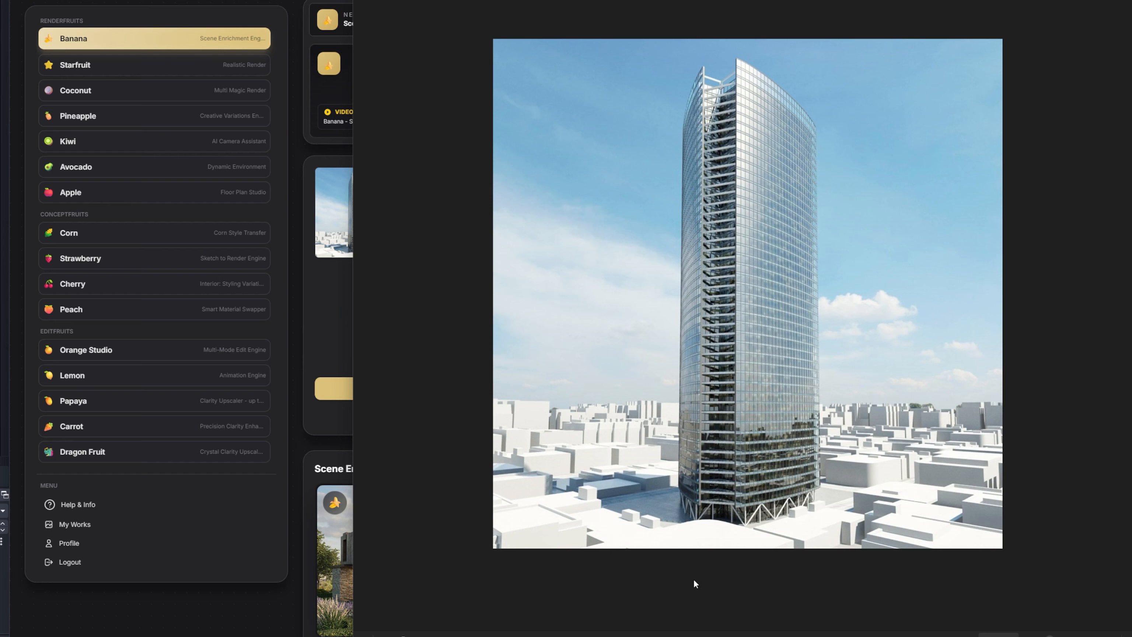
left_click(1129, 1)
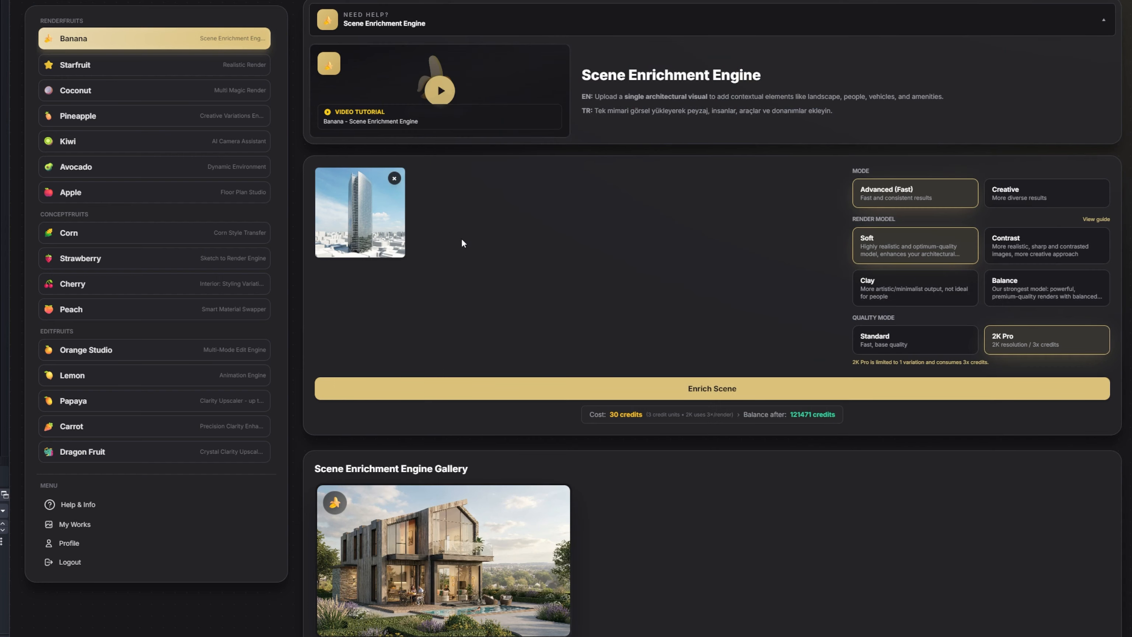
left_click(901, 395)
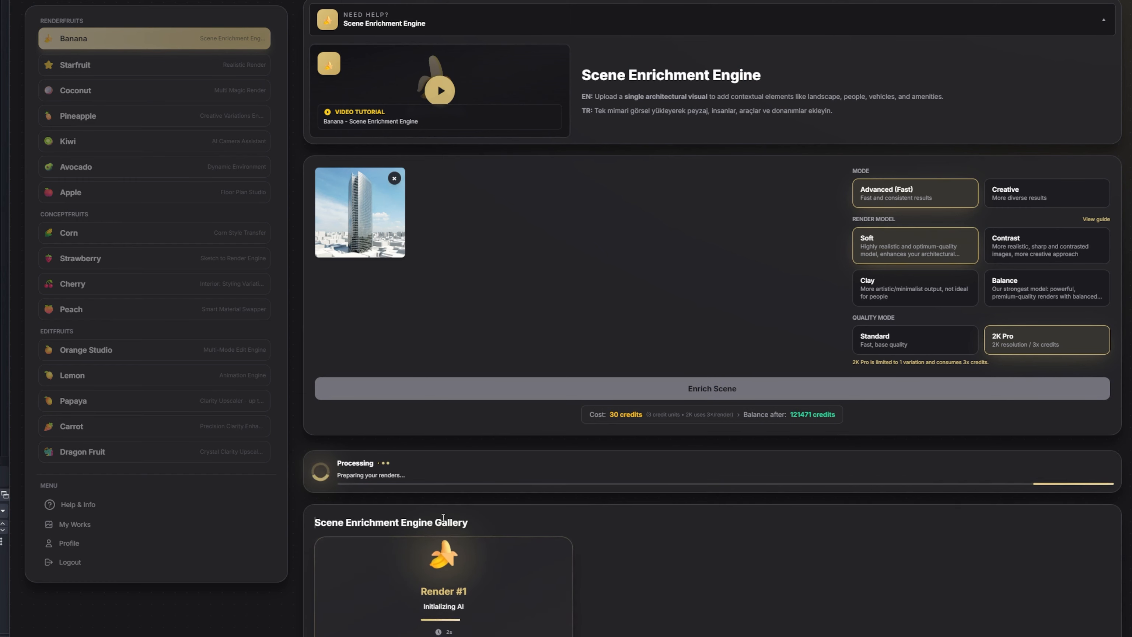
- View the skyscraper render enlarged and try a 569 x 1080 crop around the tower in the original image
left_click(495, 593)
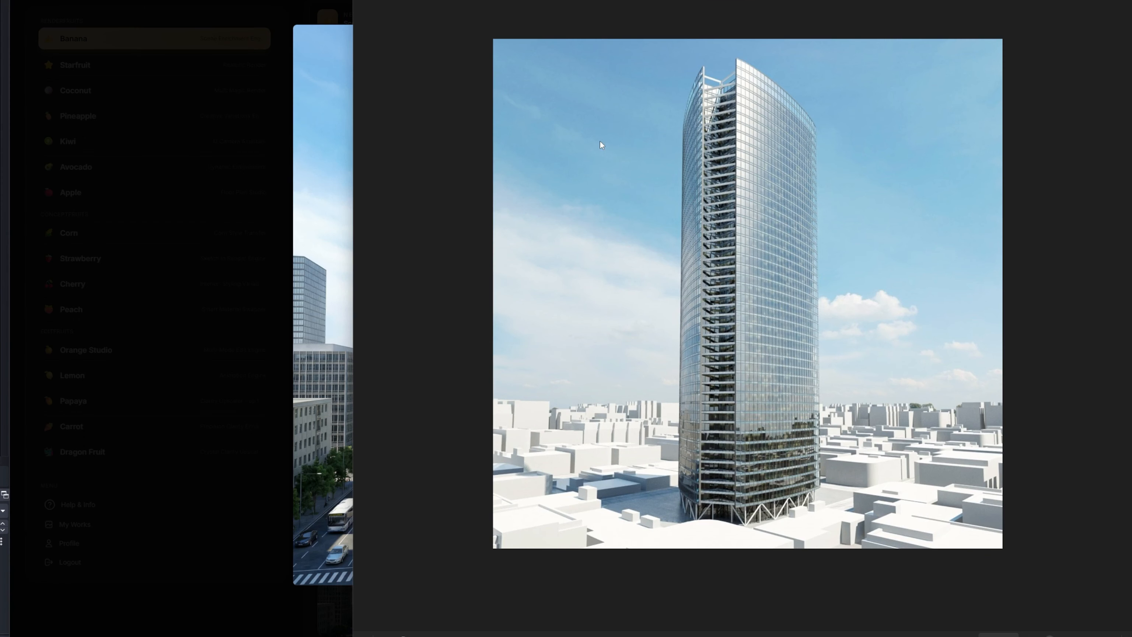
key("ctrl+e")
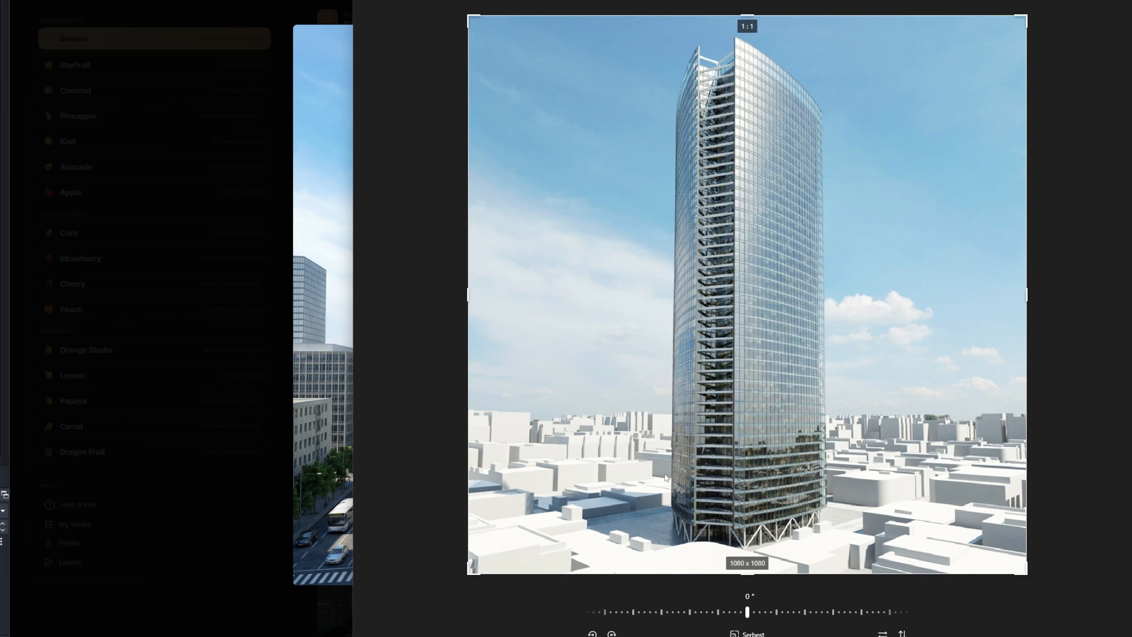
left_click_drag(471, 576, 602, 567)
left_click_drag(967, 576, 829, 573)
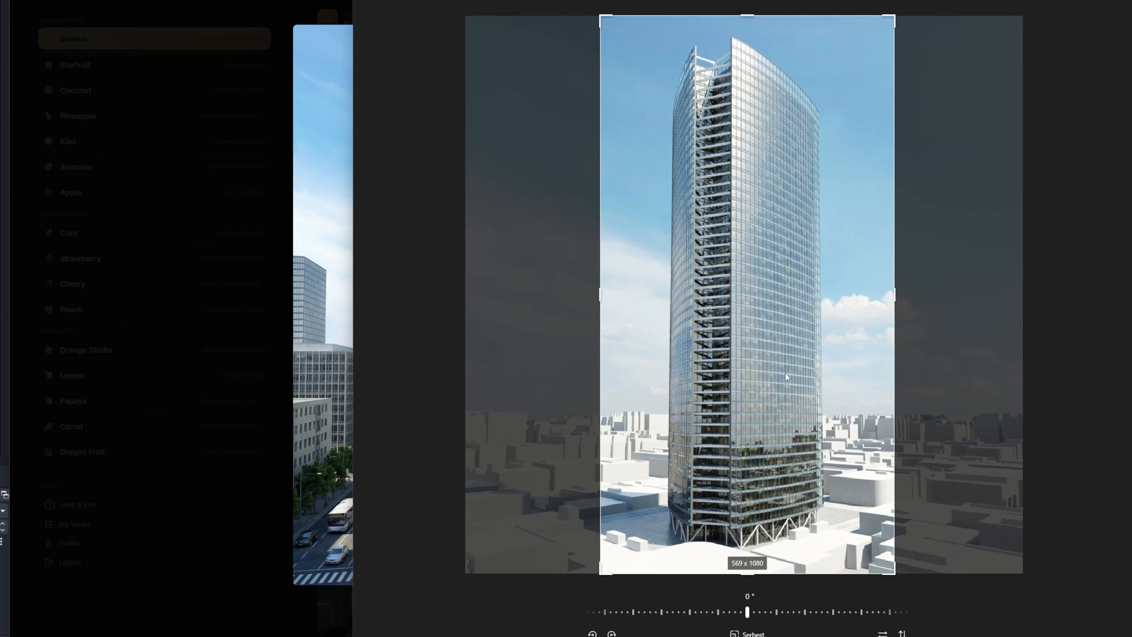
left_click(1011, 11)
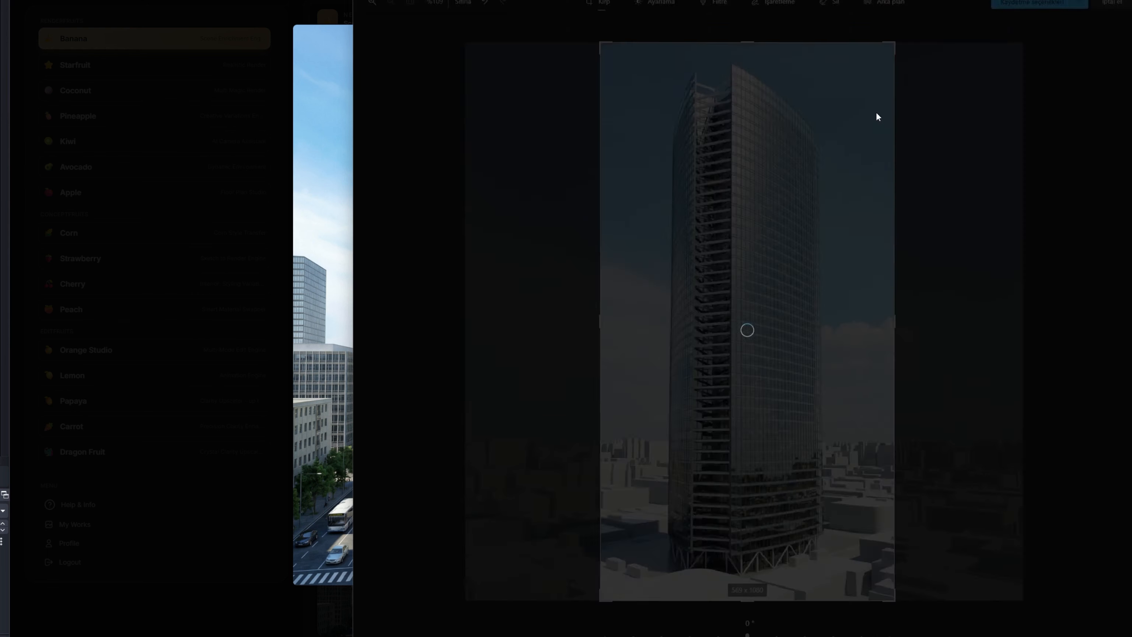
left_click(227, 237)
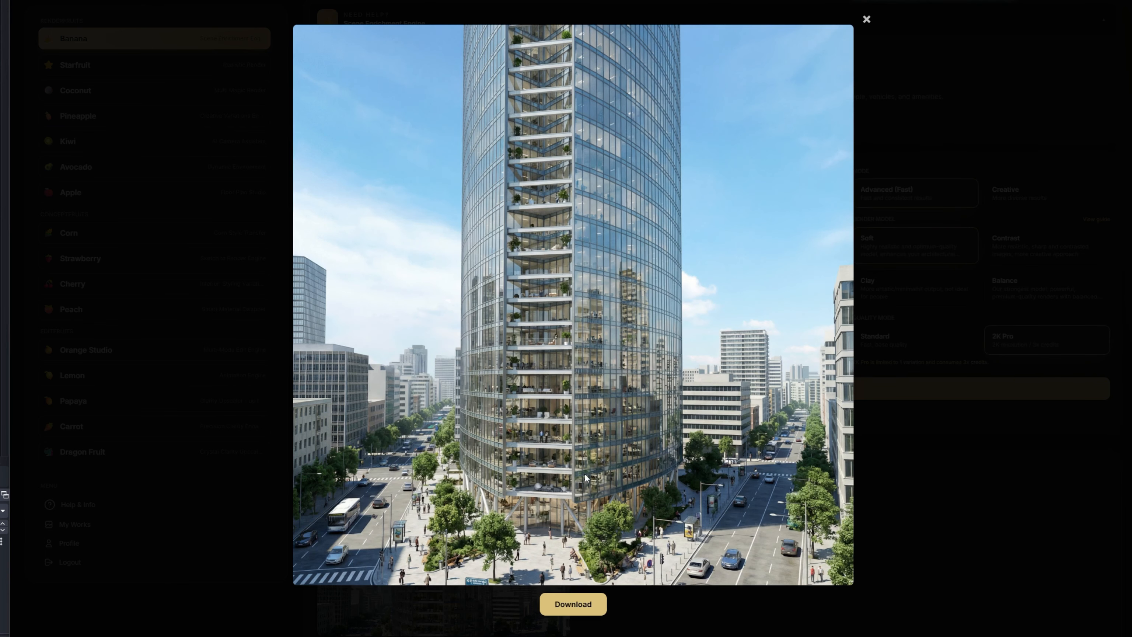
left_click(865, 19)
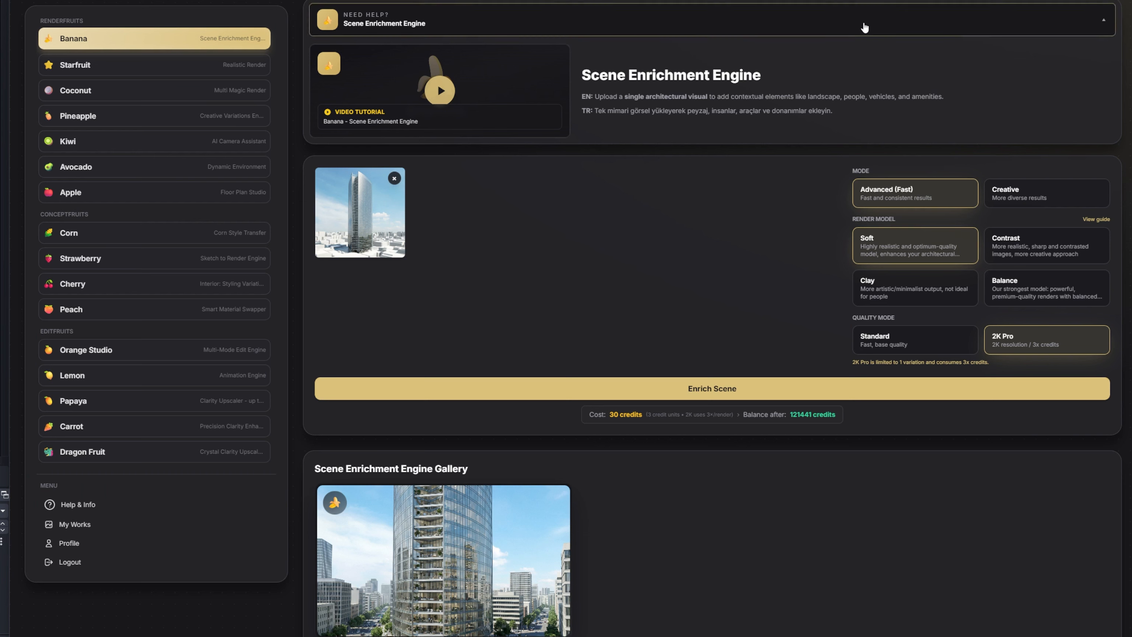
- Replace the uploaded skyscraper with the white curved-balcony apartment building image, check the original, and enrich the scene
left_click(395, 179)
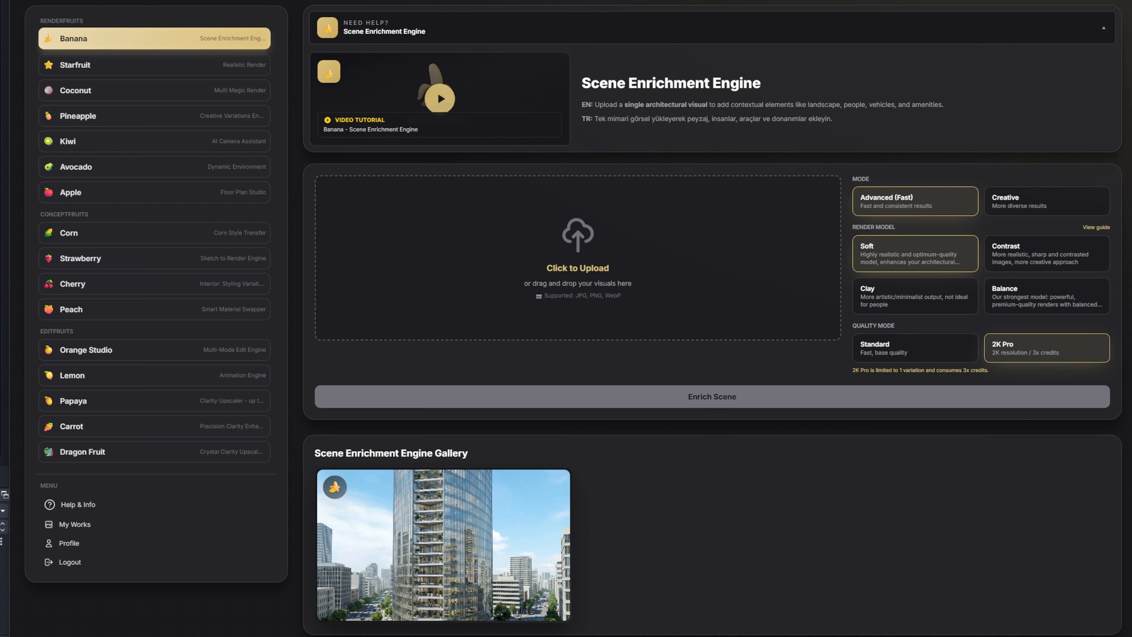
left_click_drag(481, 143, 489, 216)
key("alt+Tab")
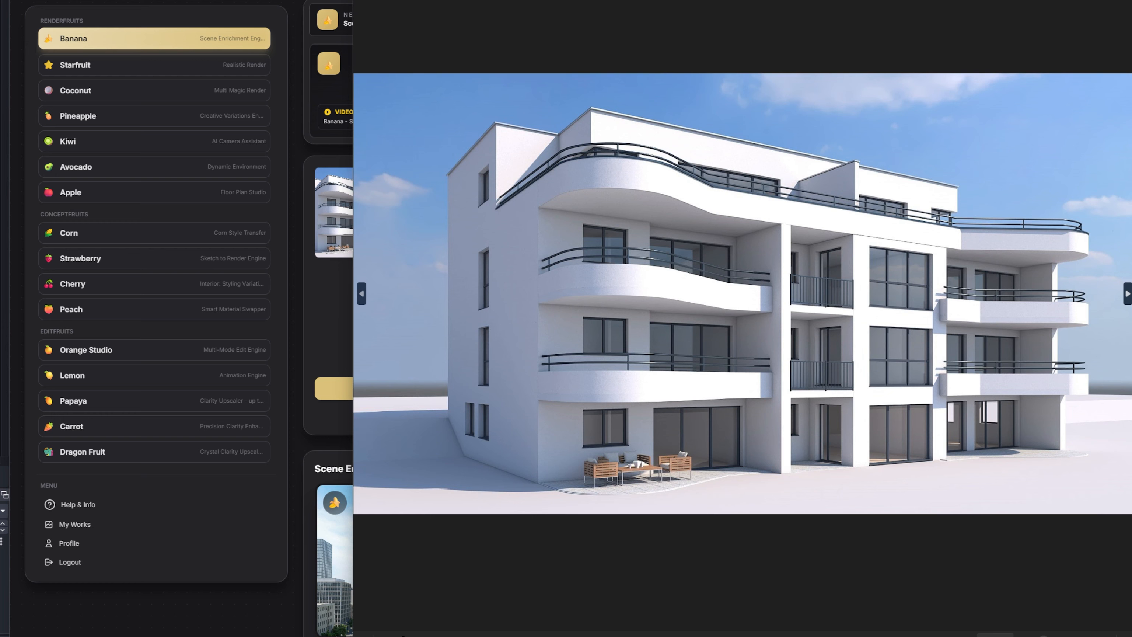
key("alt+Tab")
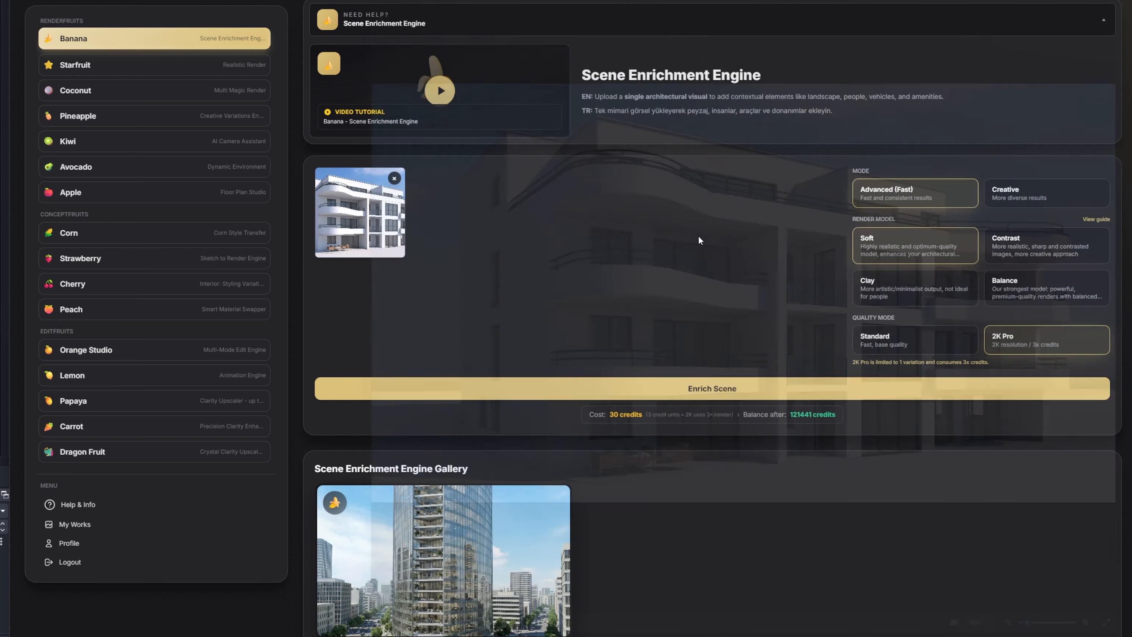
left_click(949, 382)
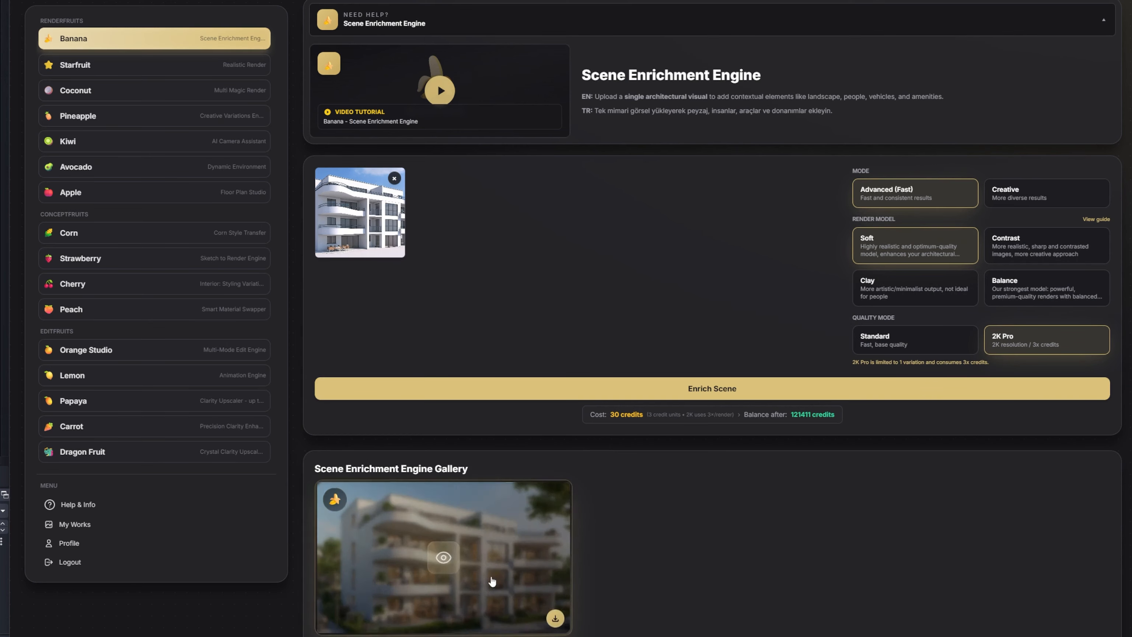
- View the enriched render of the white apartment building enlarged and close it
left_click(444, 558)
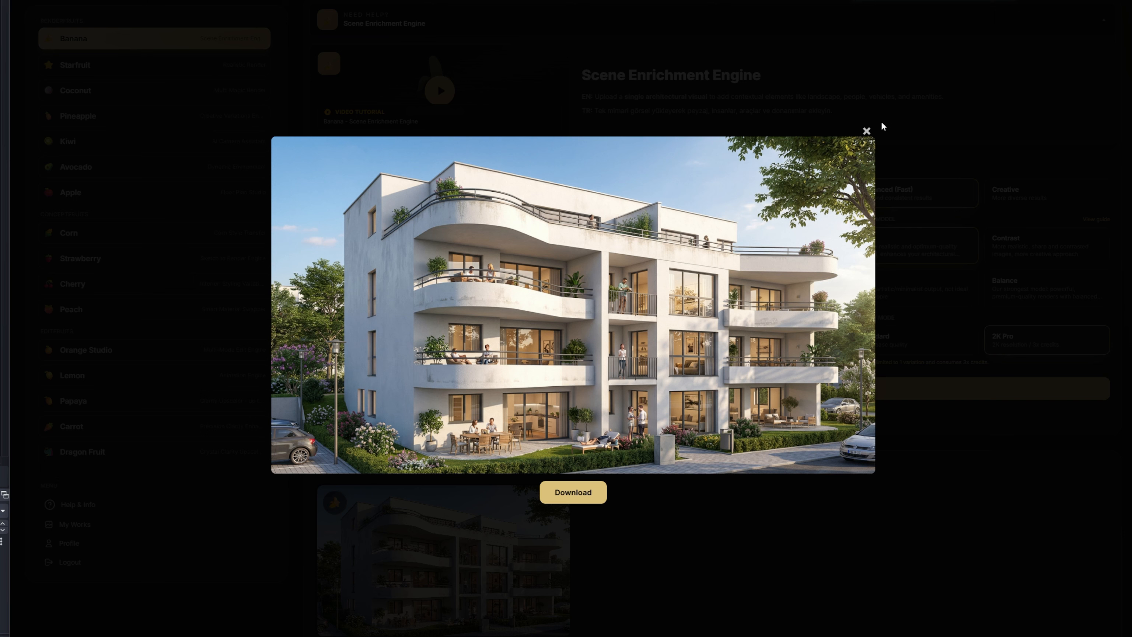
left_click(866, 130)
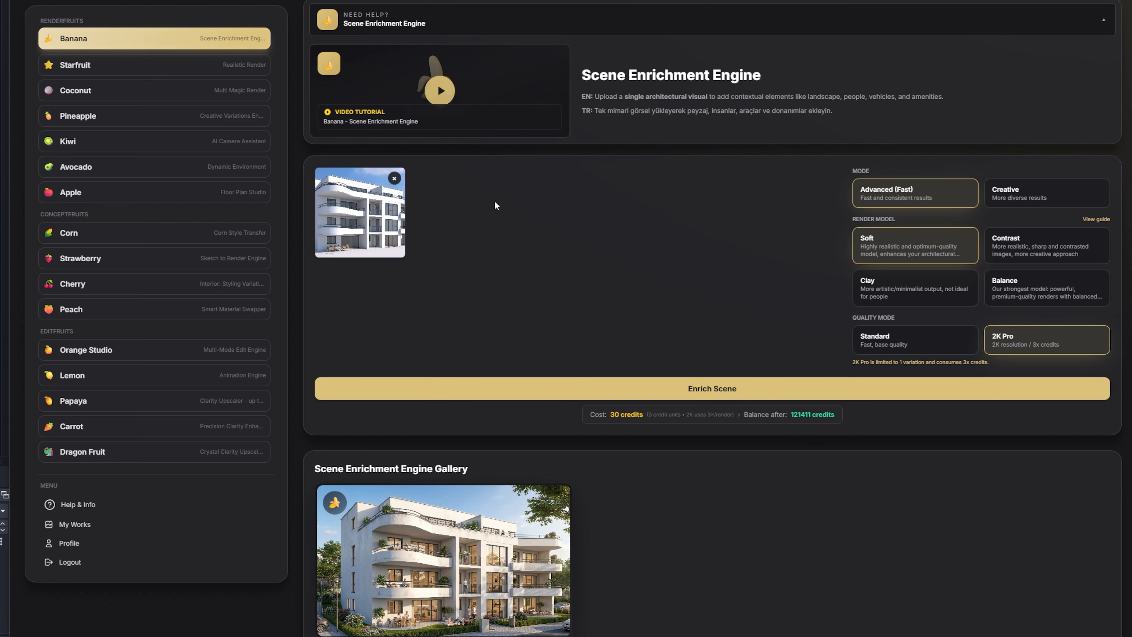
scroll(490, 192, "up", 1)
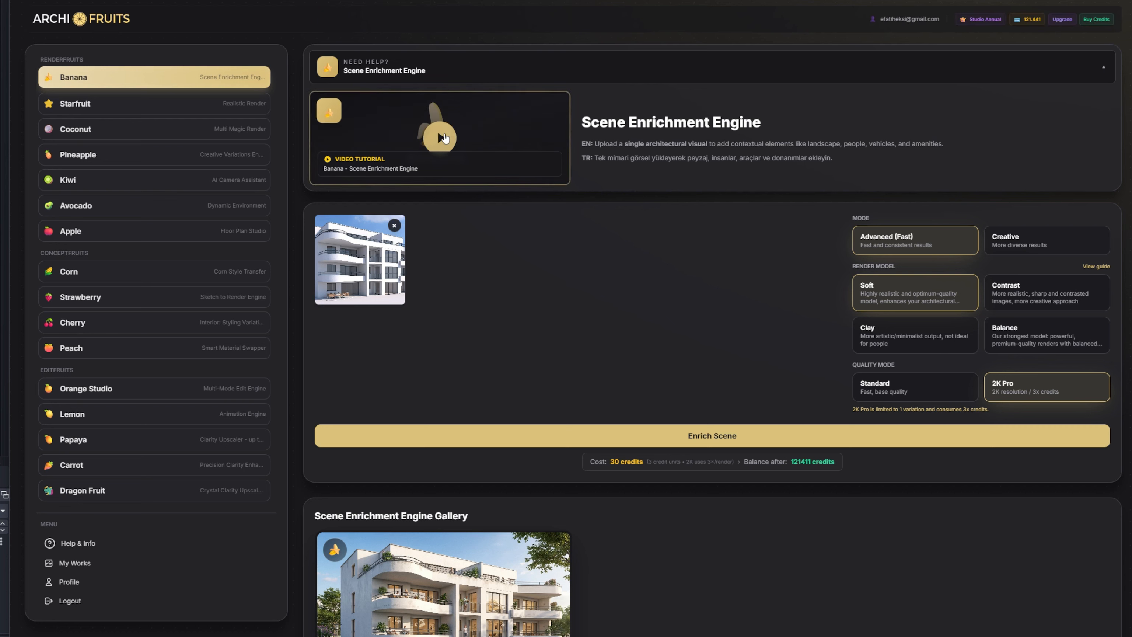